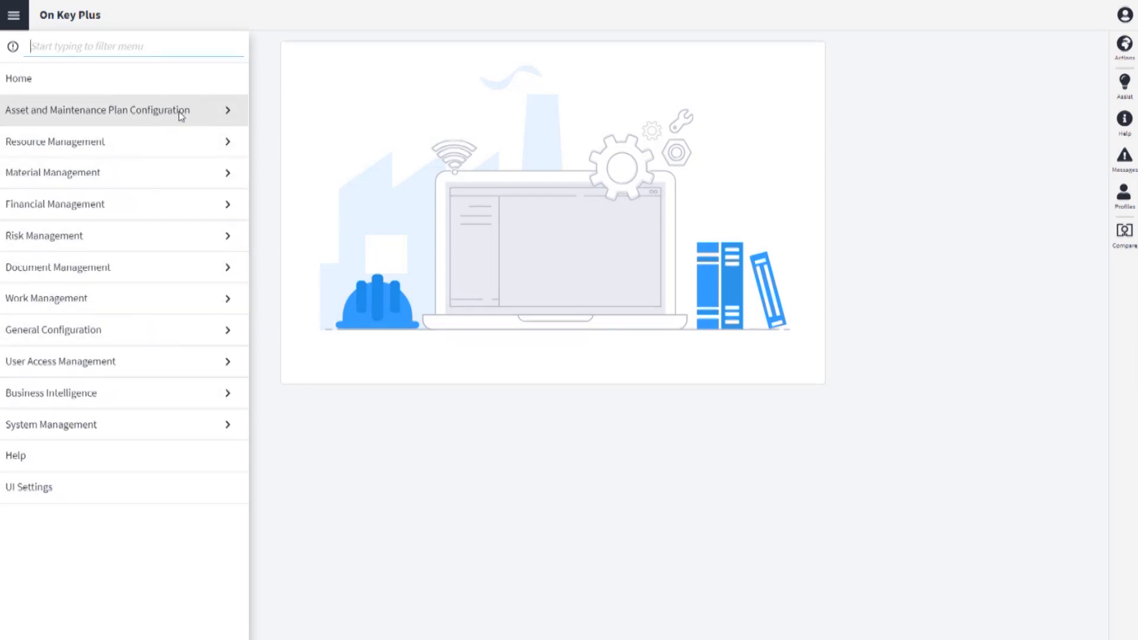
# Explore the Asset and Maintenance Plan Configuration menu down to Assets and Regular Assets, and return to the home page.
pyautogui.click(182, 116)
pyautogui.click(188, 116)
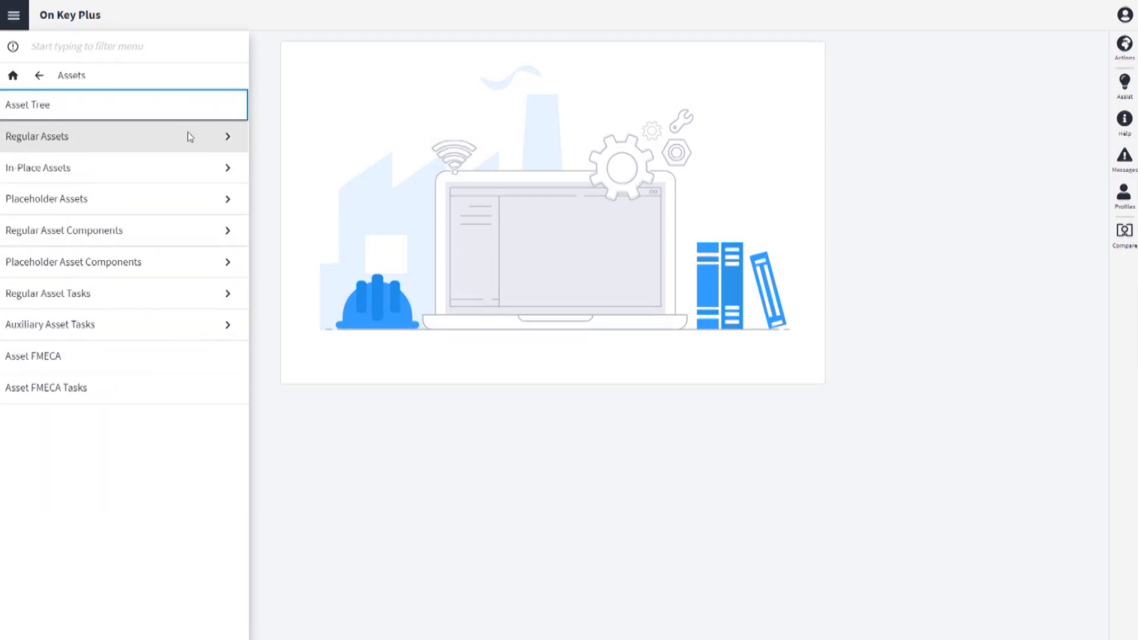
pyautogui.click(189, 137)
pyautogui.click(39, 76)
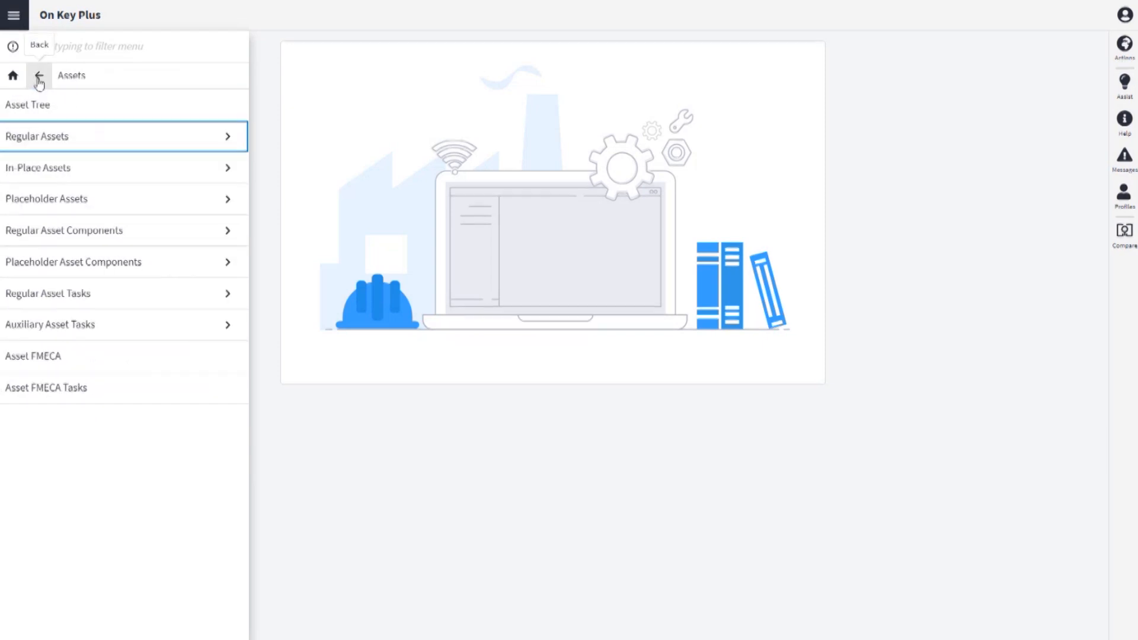
pyautogui.click(40, 83)
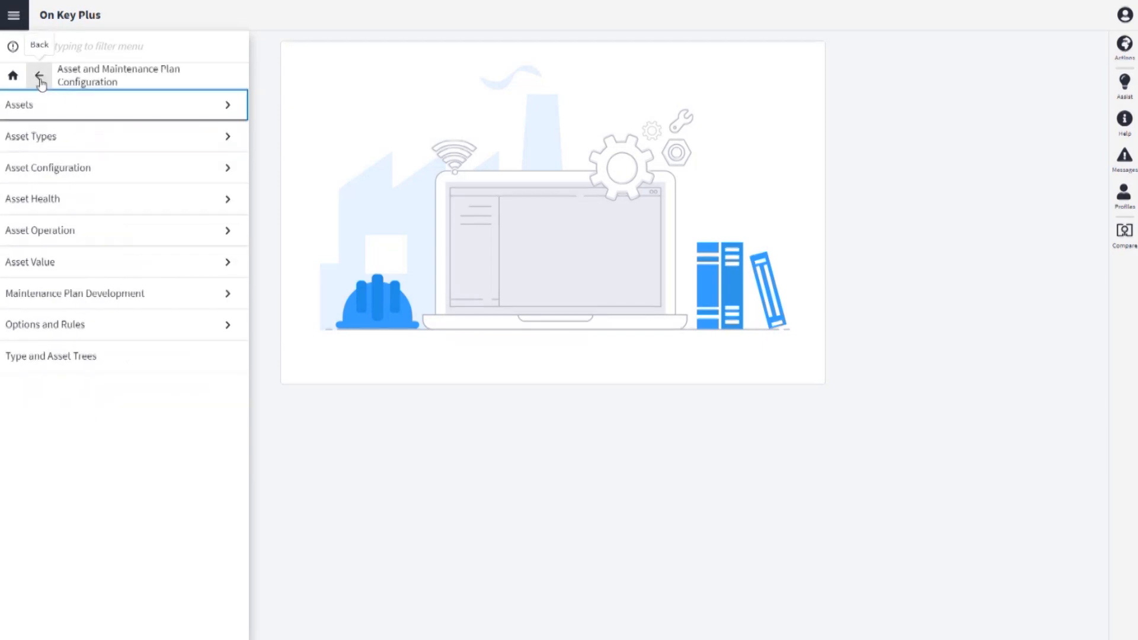
pyautogui.click(40, 82)
pyautogui.click(39, 81)
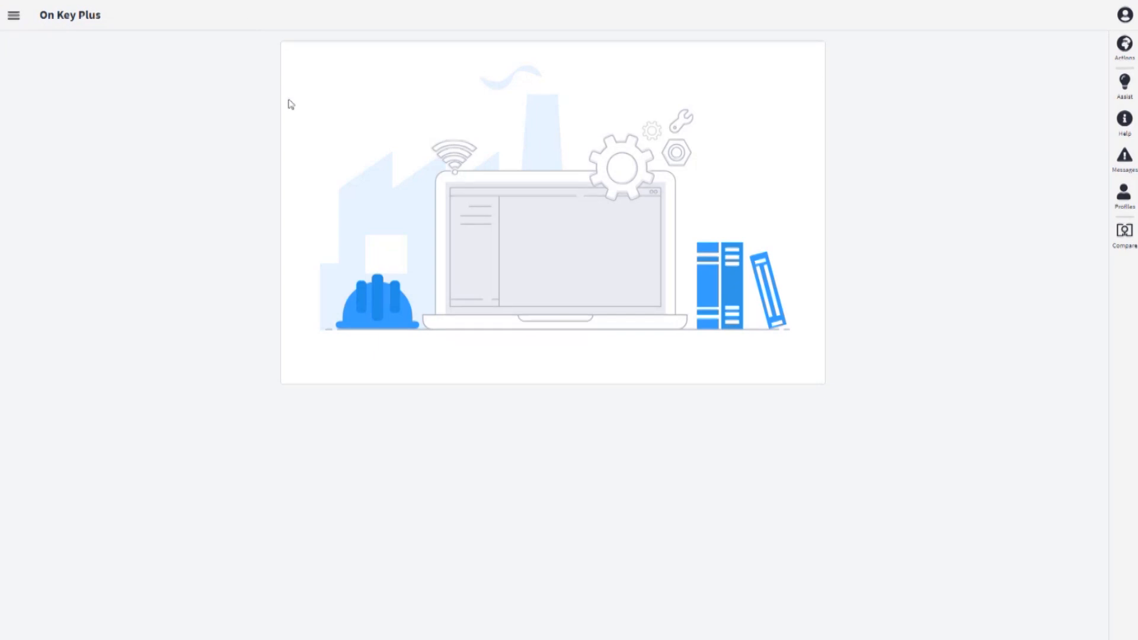
# Switch the operational role to Simplified and examine its Assets and Work Management menu groups.
pyautogui.click(1133, 11)
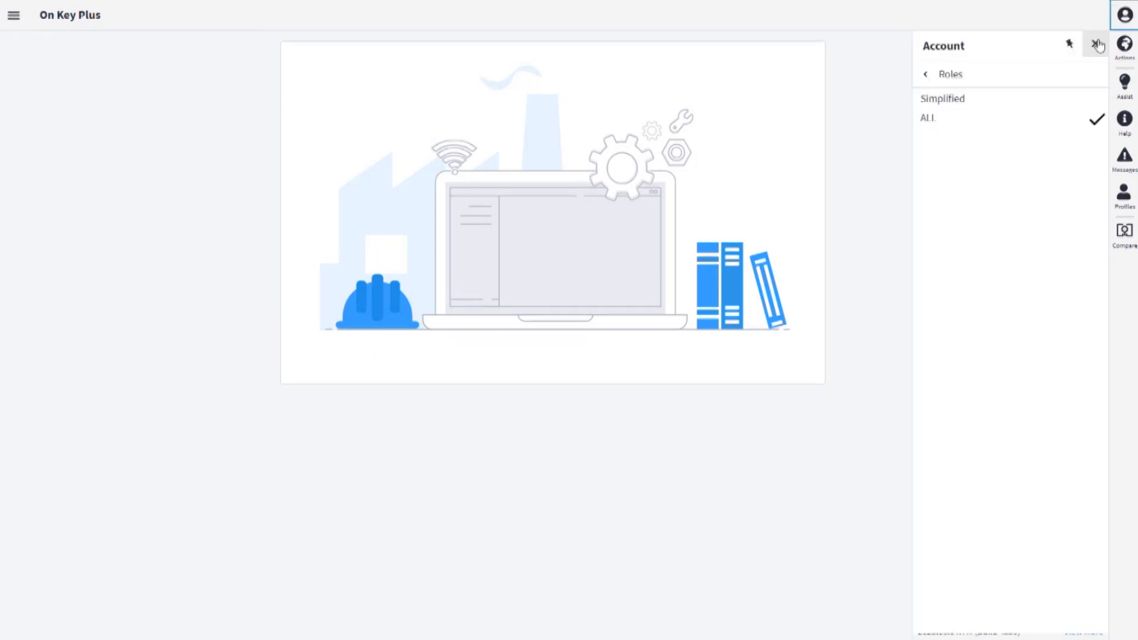
pyautogui.click(960, 100)
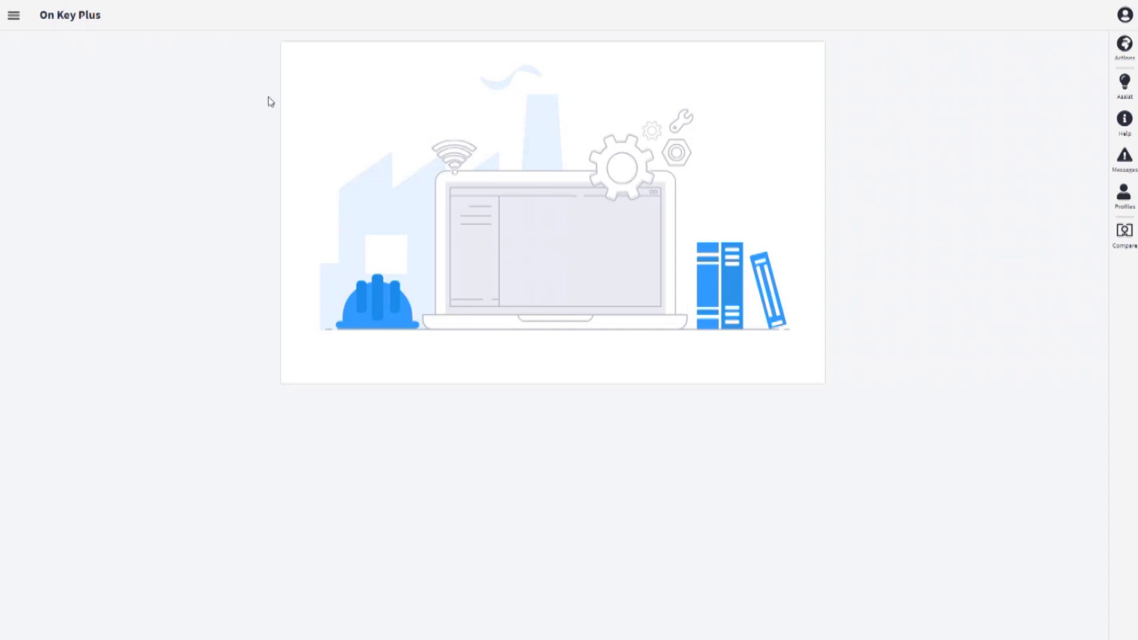
pyautogui.click(14, 18)
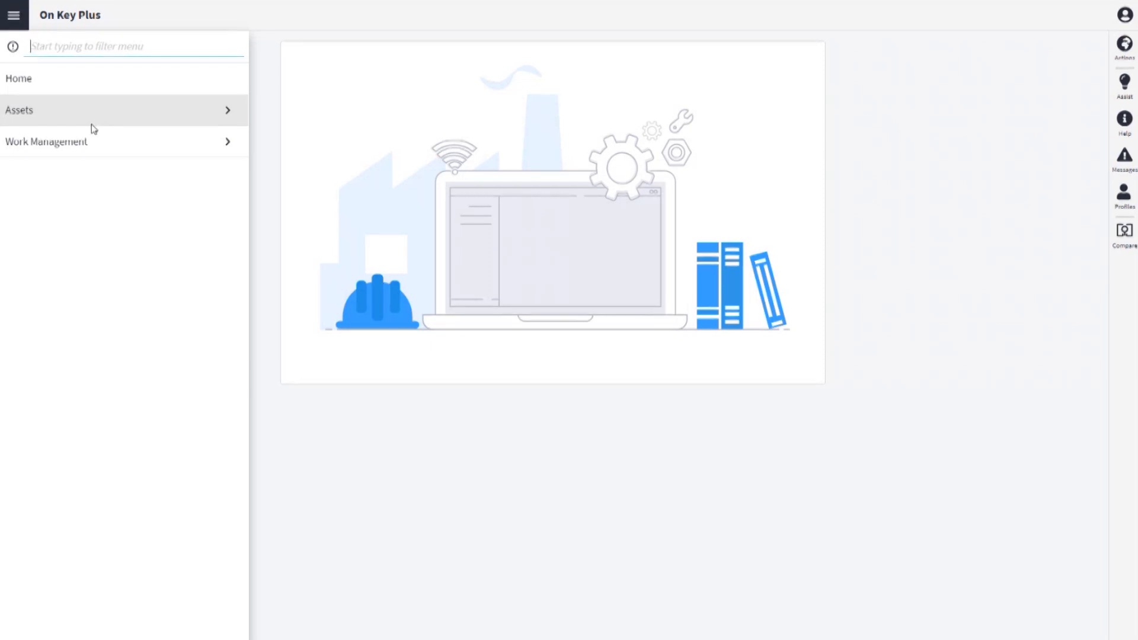
pyautogui.click(109, 117)
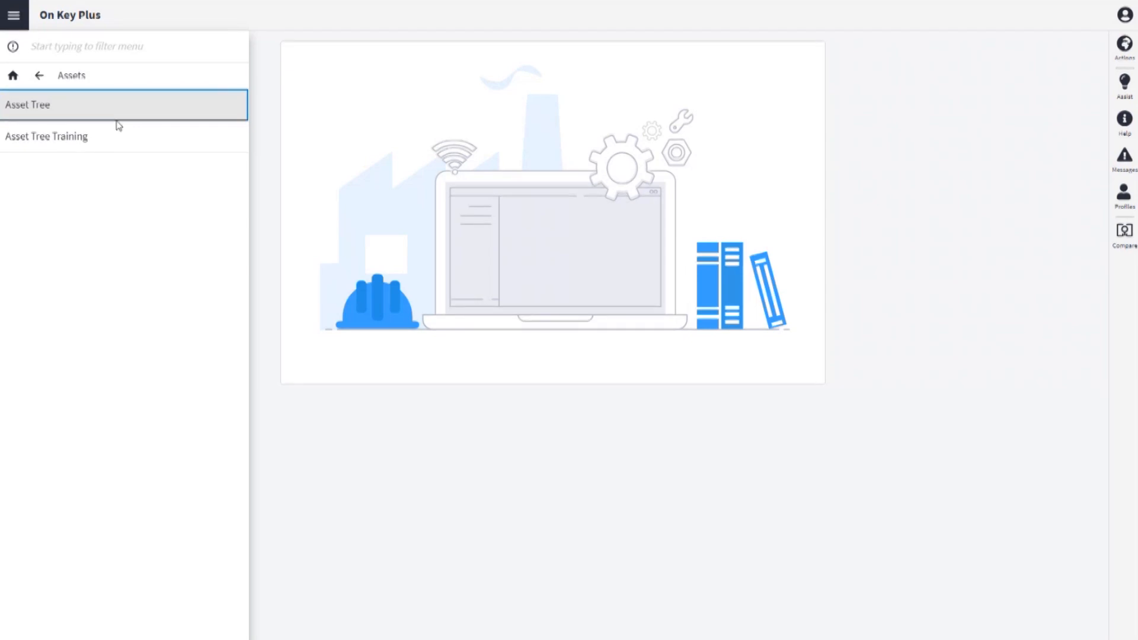
pyautogui.click(39, 77)
pyautogui.click(69, 146)
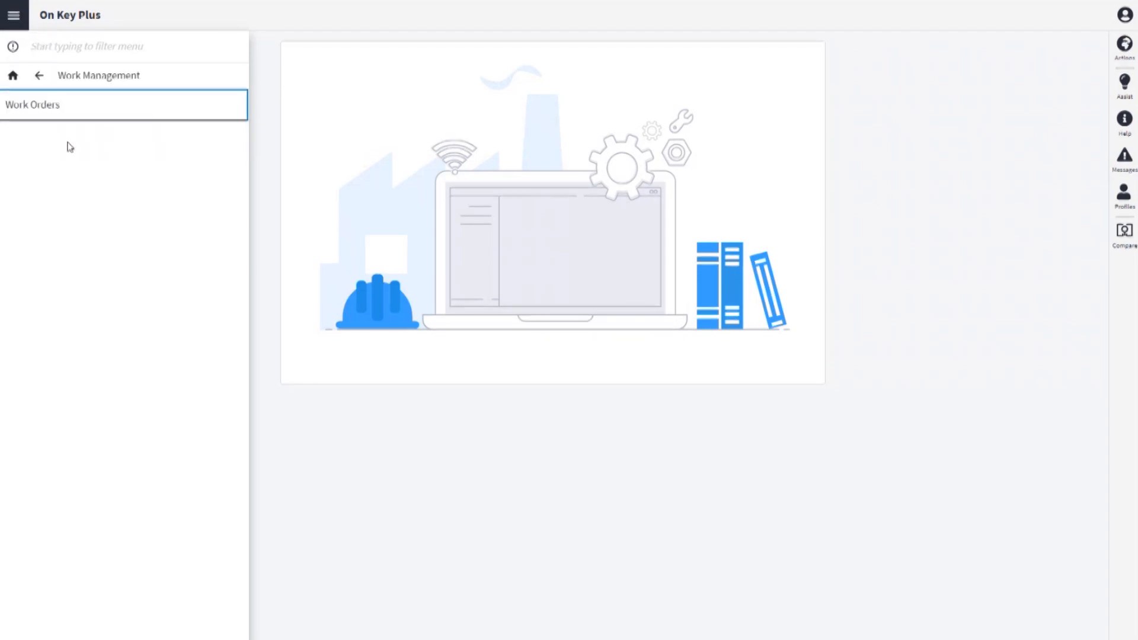
pyautogui.click(42, 85)
pyautogui.click(366, 138)
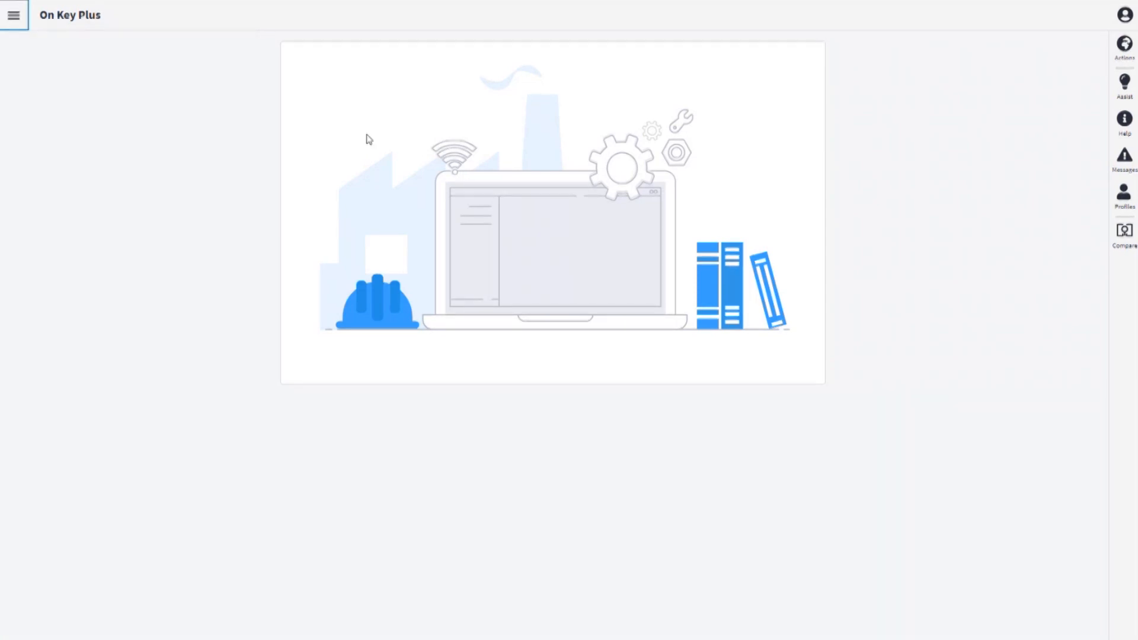
# Search the main menu for "work", open Work Orders, and start creating a new work order.
pyautogui.click(24, 24)
pyautogui.click(44, 53)
pyautogui.write('work')
pyautogui.click(63, 72)
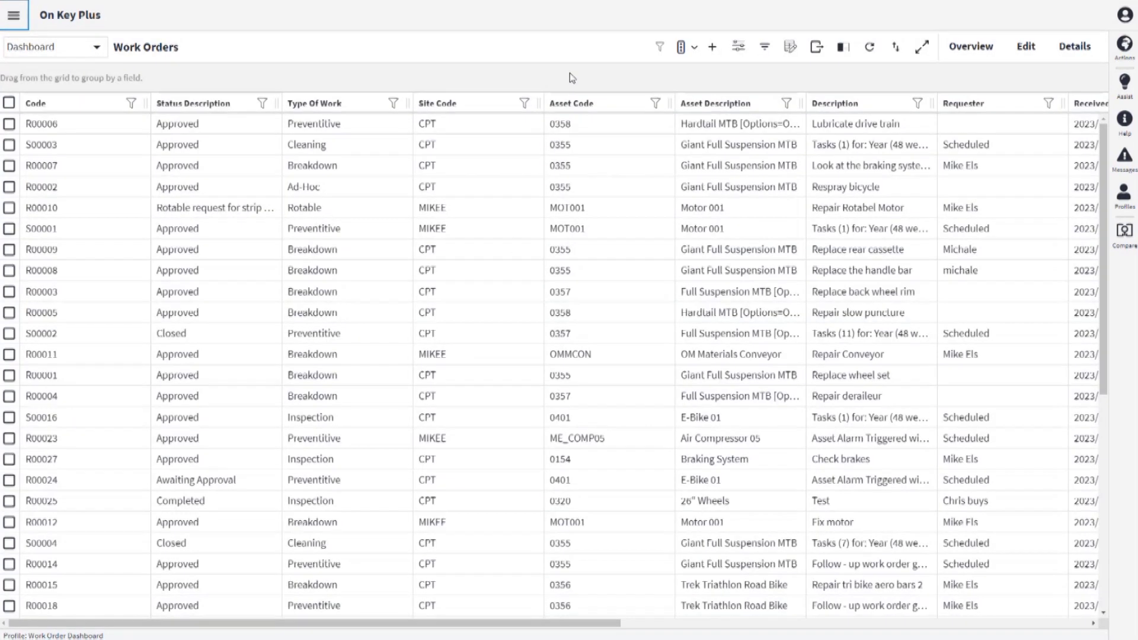
pyautogui.click(713, 52)
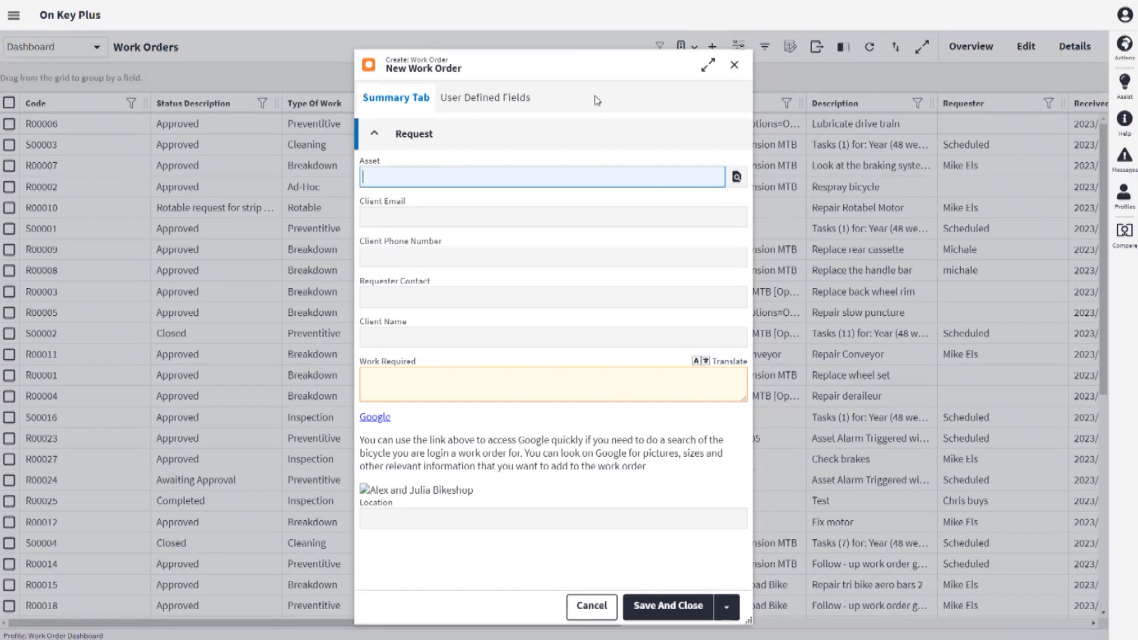
# Check which account role is active and which profile is applied to the new work order form.
pyautogui.click(1124, 15)
pyautogui.click(1096, 125)
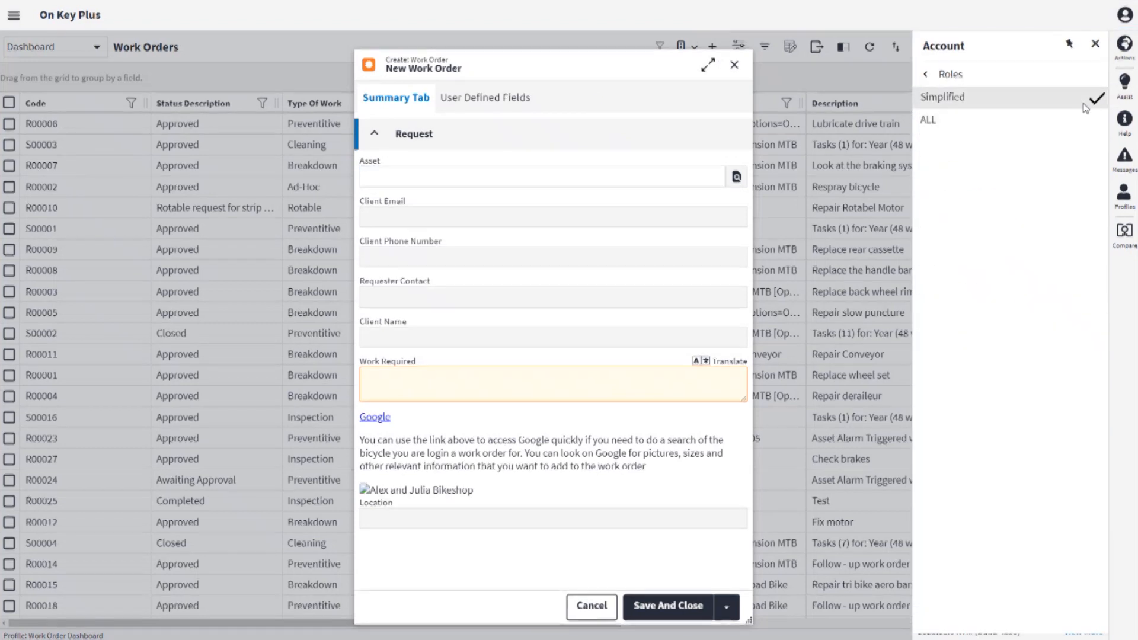
pyautogui.click(1095, 44)
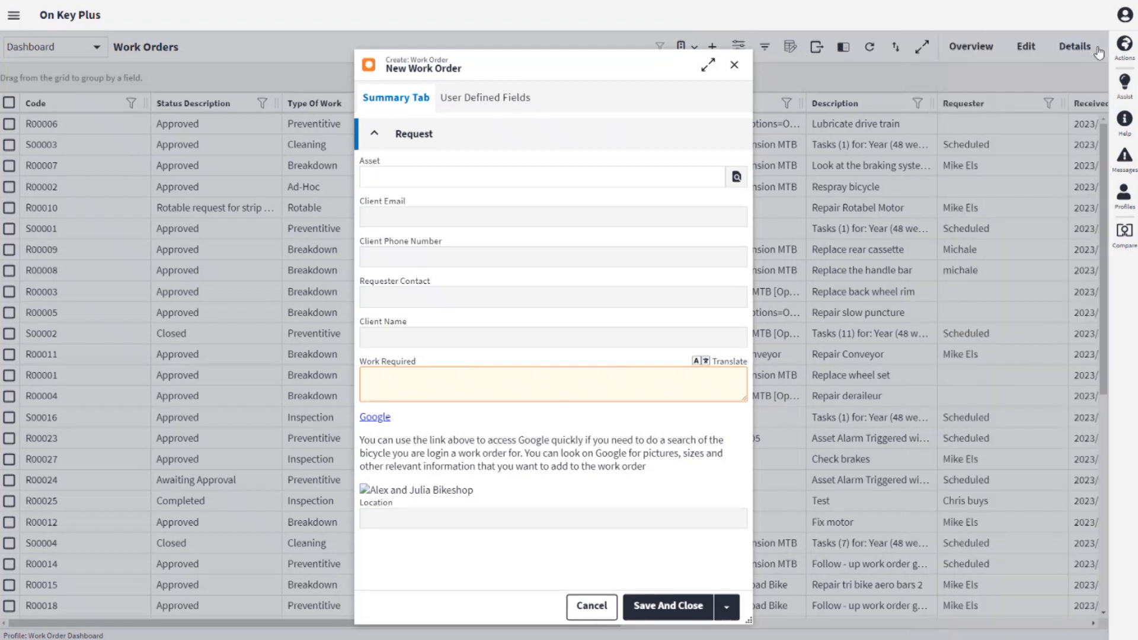
pyautogui.click(1122, 195)
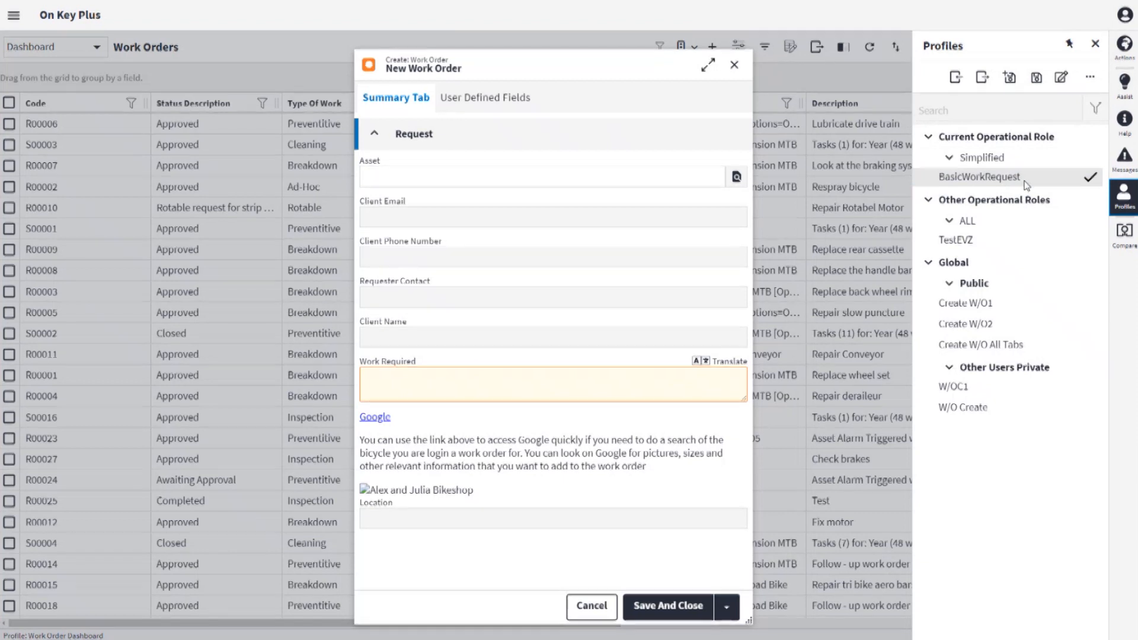
pyautogui.click(1118, 205)
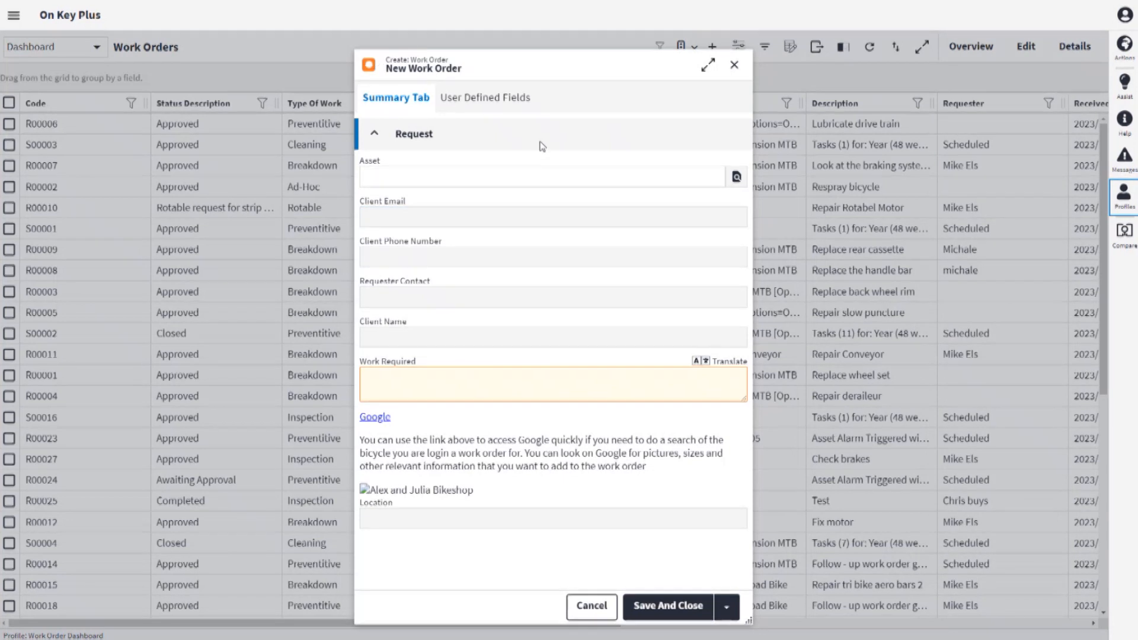
# Look over the Request section and User Defined Fields of the new work order form, and close it without saving.
pyautogui.click(540, 176)
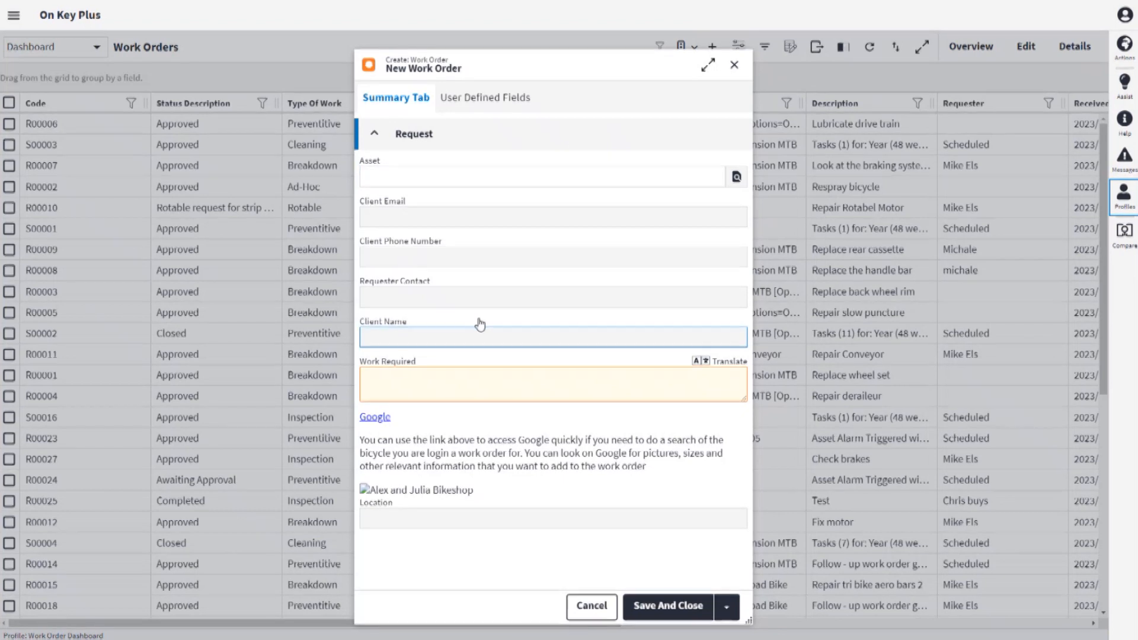
pyautogui.click(468, 98)
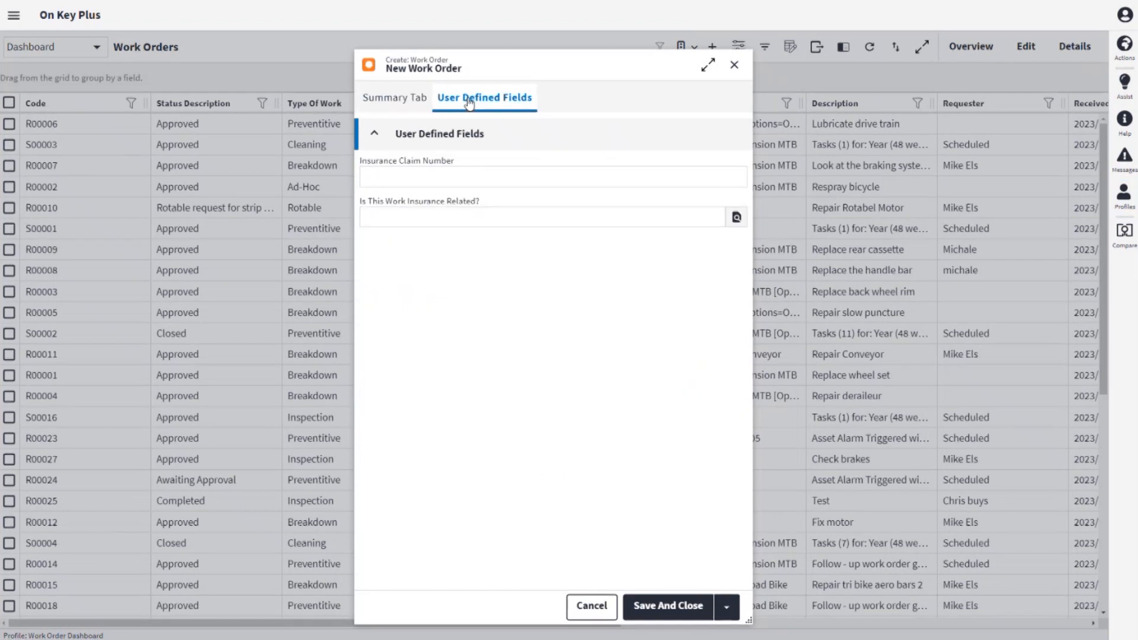
pyautogui.click(409, 99)
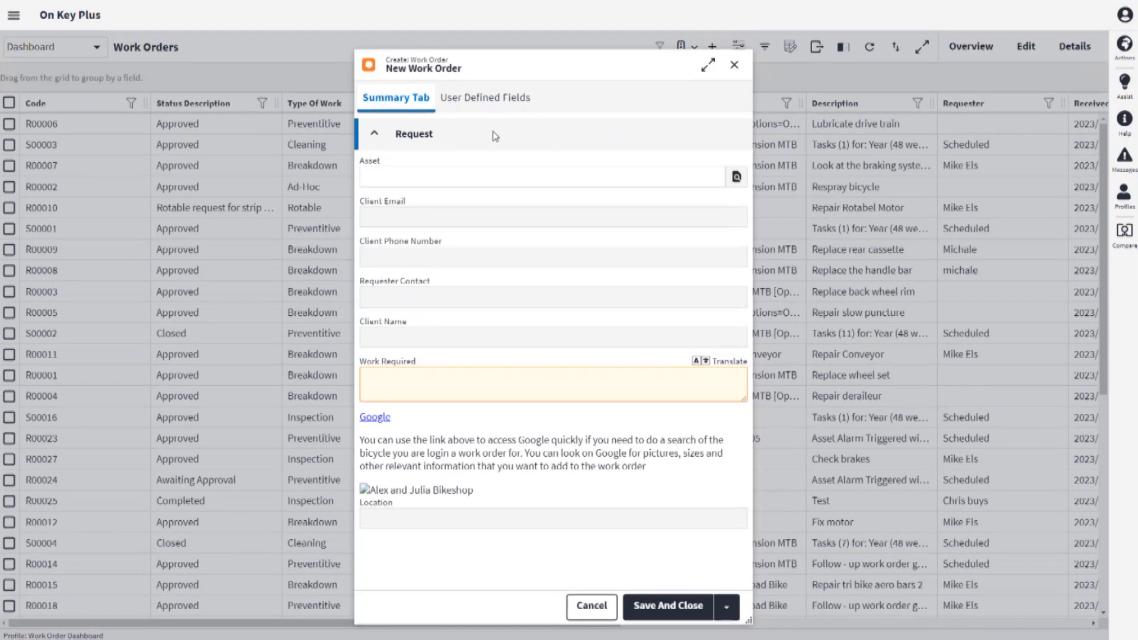
pyautogui.click(733, 69)
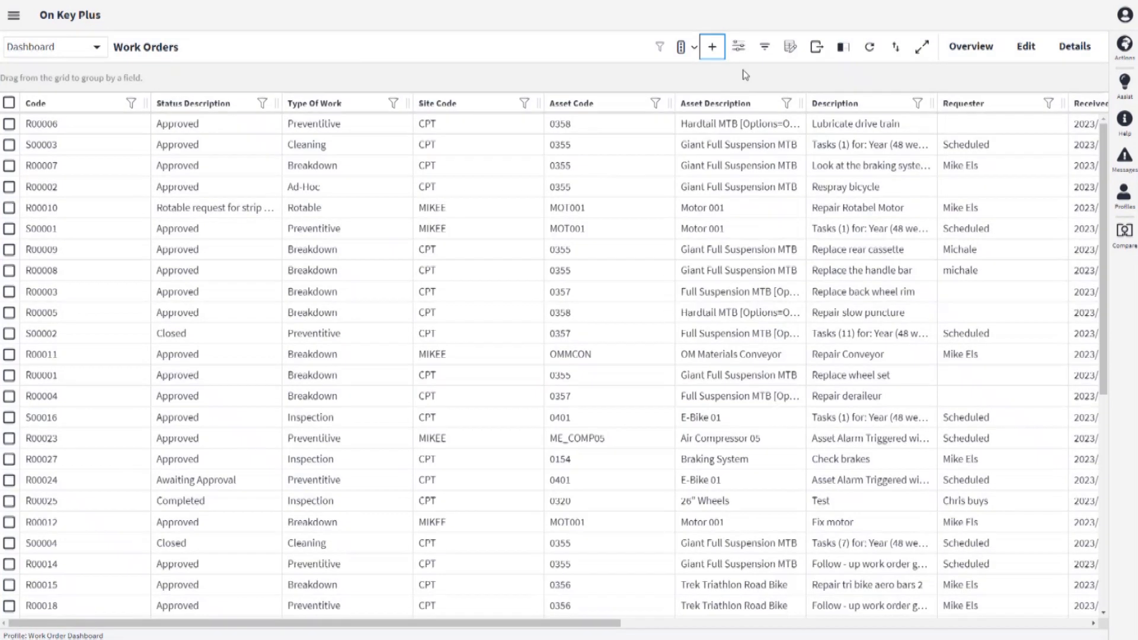
# Switch the operational role to ALL and start creating a new work order under it.
pyautogui.click(1123, 16)
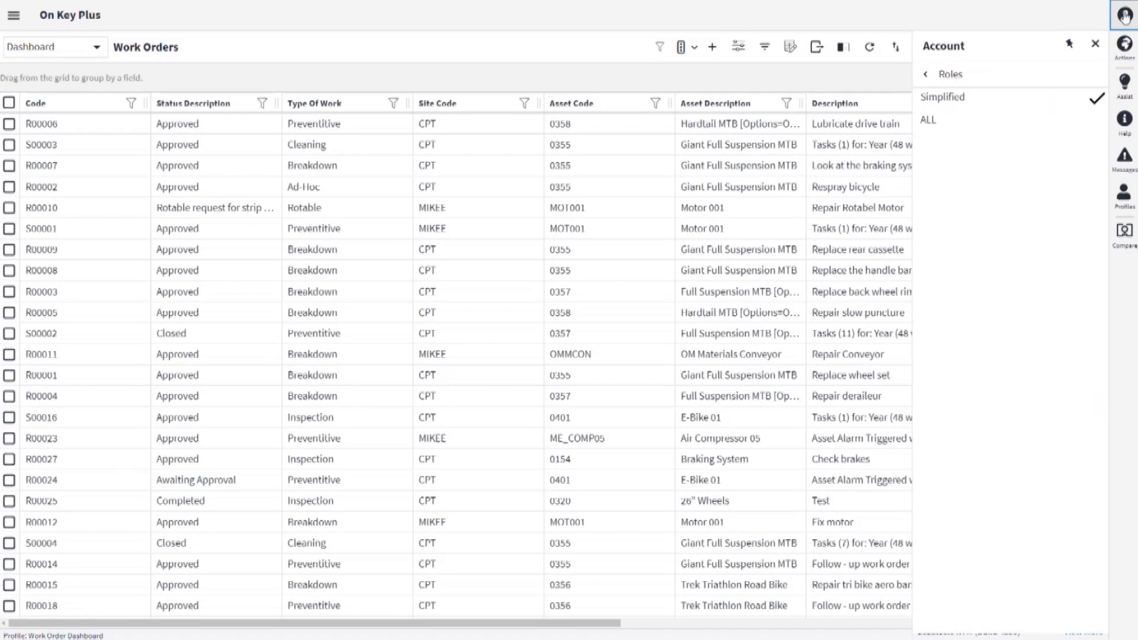
pyautogui.click(949, 123)
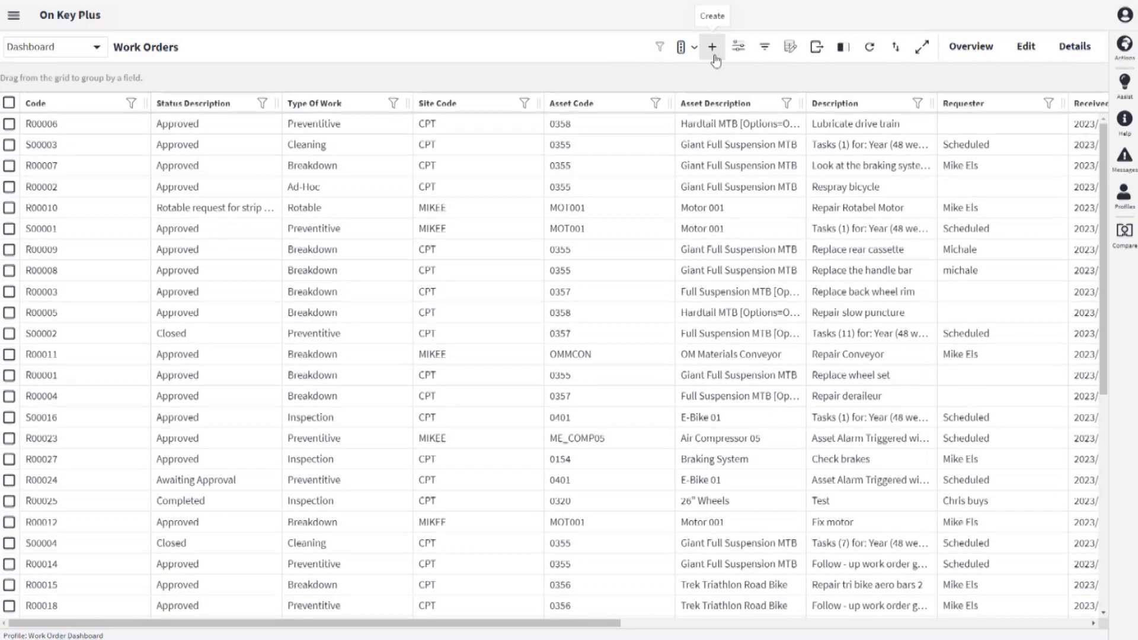
pyautogui.click(714, 55)
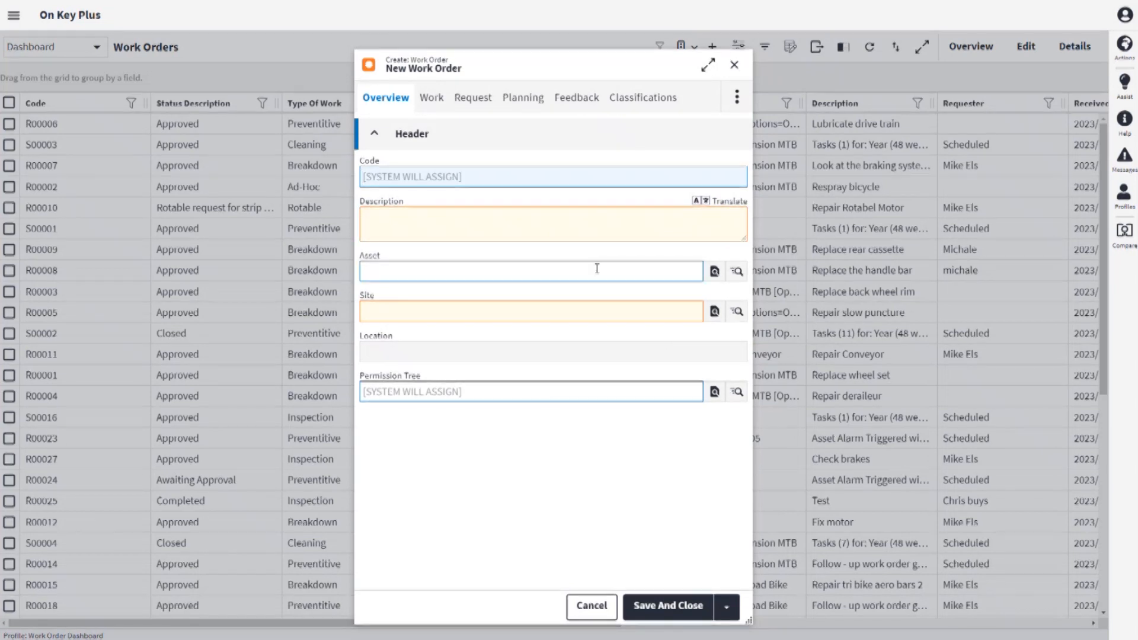
# Examine the form's Work, Request, Planning, Feedback and Classifications pages and its applied profile, and close the new work order unsaved.
pyautogui.click(439, 101)
pyautogui.click(469, 99)
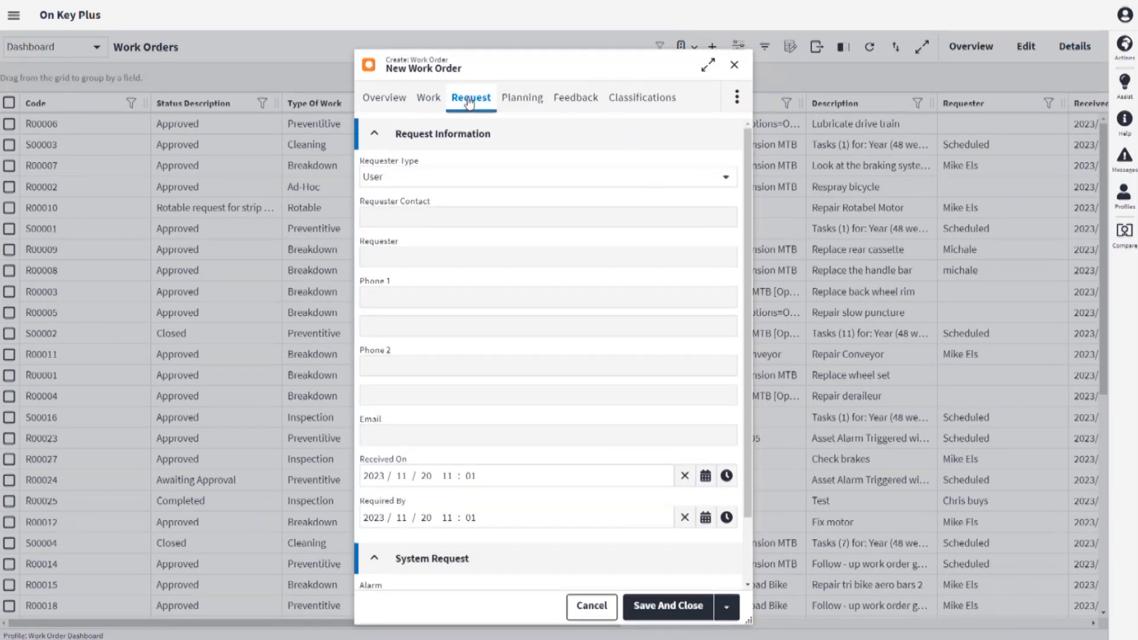
pyautogui.click(520, 102)
pyautogui.click(578, 102)
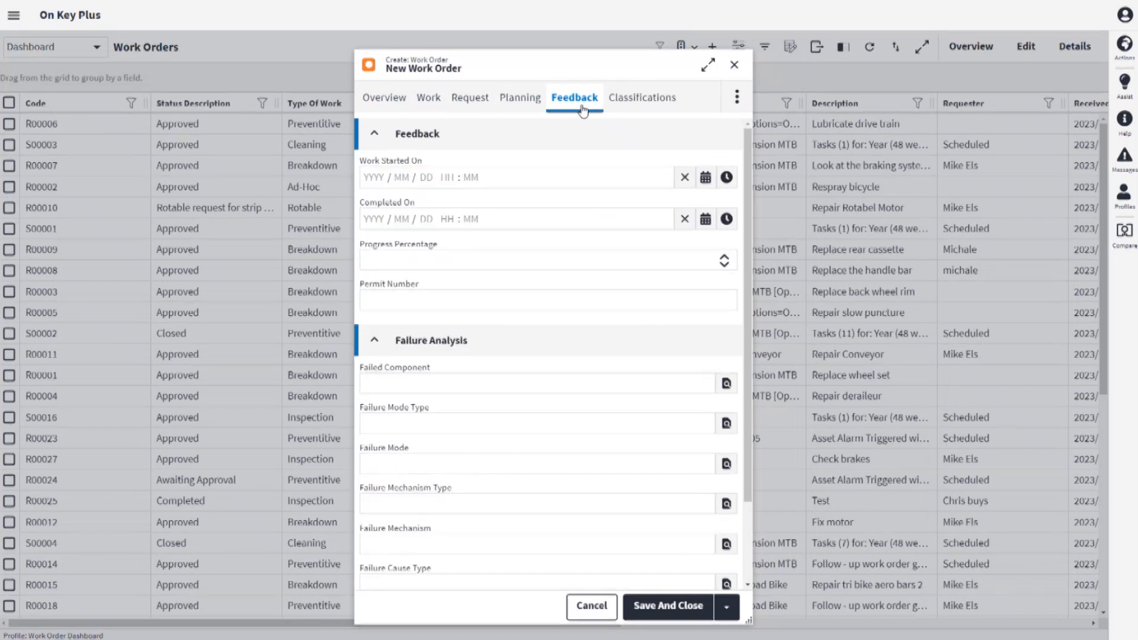
pyautogui.click(634, 105)
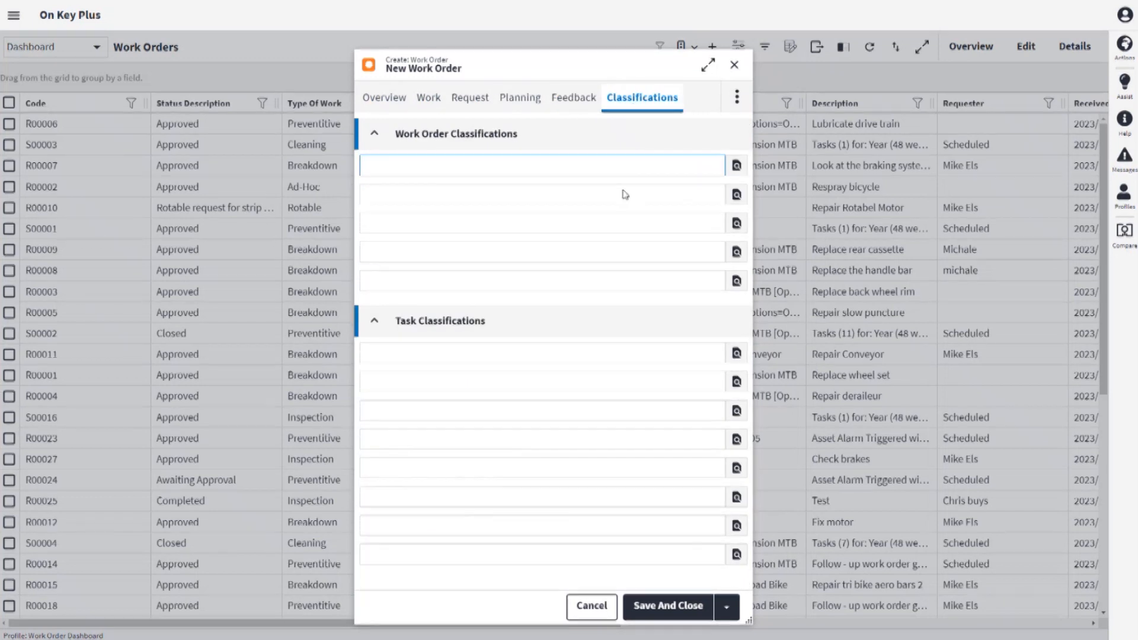
pyautogui.click(1131, 203)
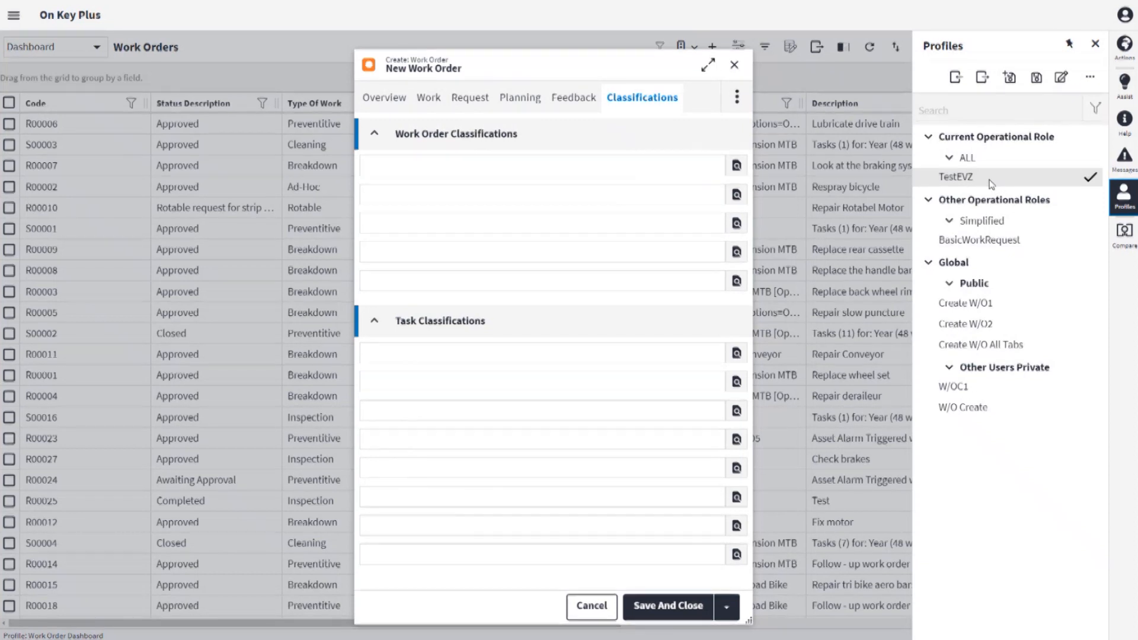
pyautogui.click(734, 65)
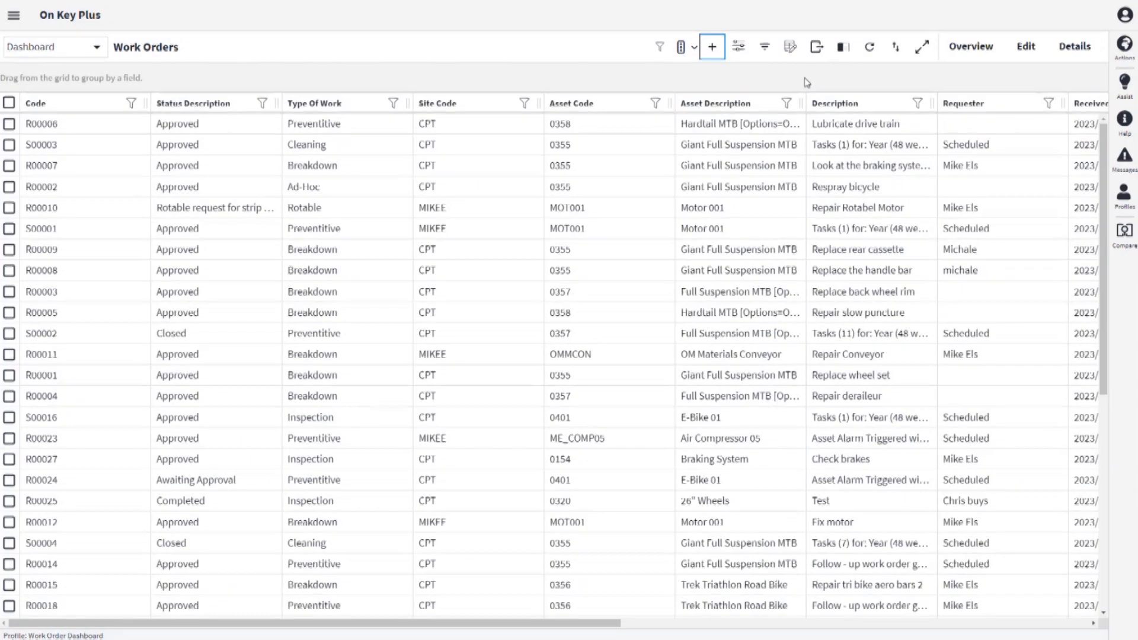
# Search the main menu for "operatio" and open the Operational Roles list.
pyautogui.click(13, 16)
pyautogui.write('operatio')
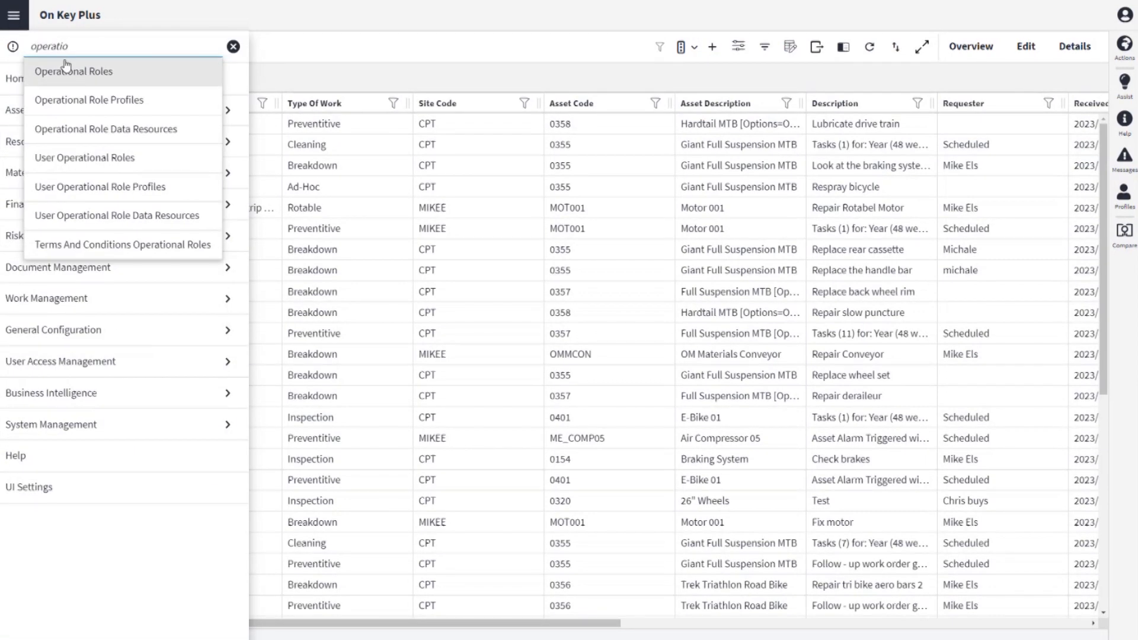
pyautogui.click(68, 71)
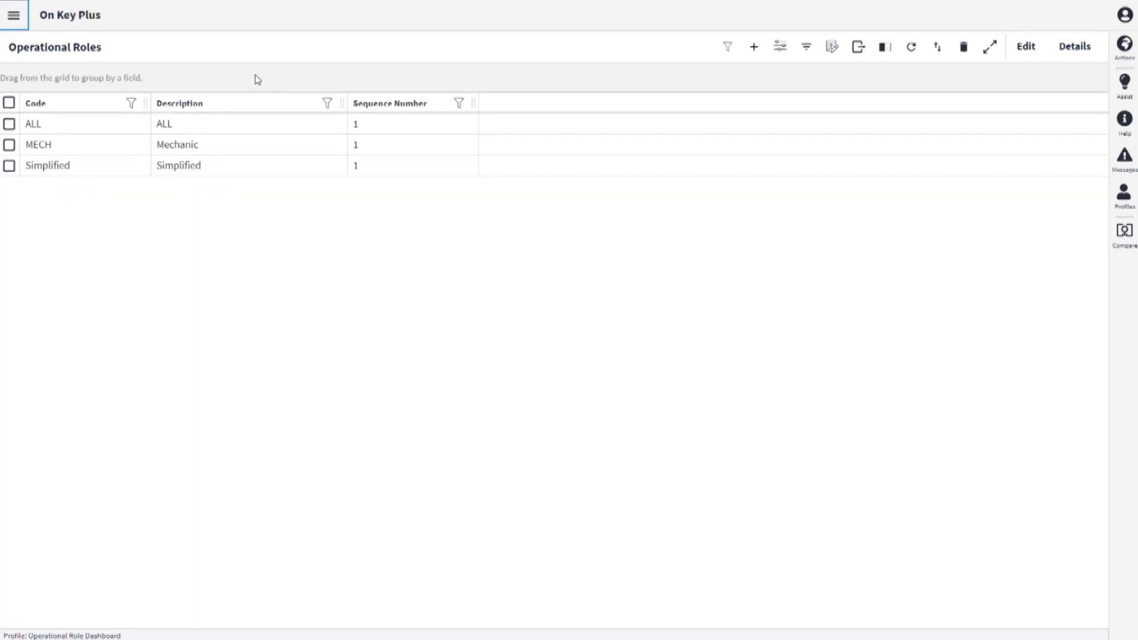
# Open the ALL operational role for editing and show its linked profiles.
pyautogui.click(181, 127)
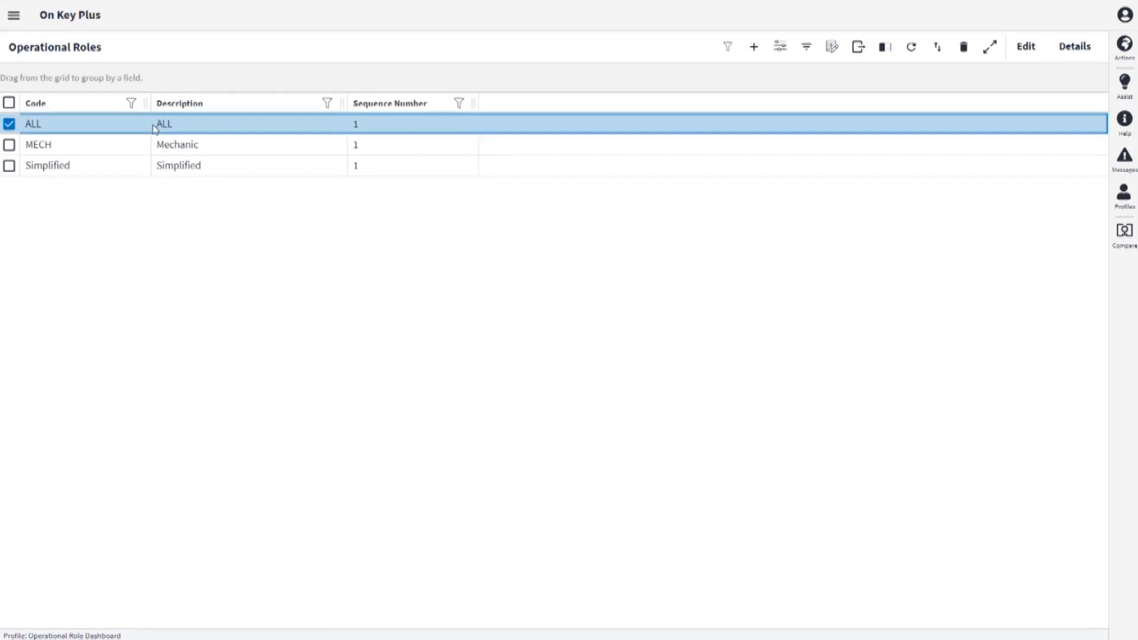
pyautogui.doubleClick(177, 127)
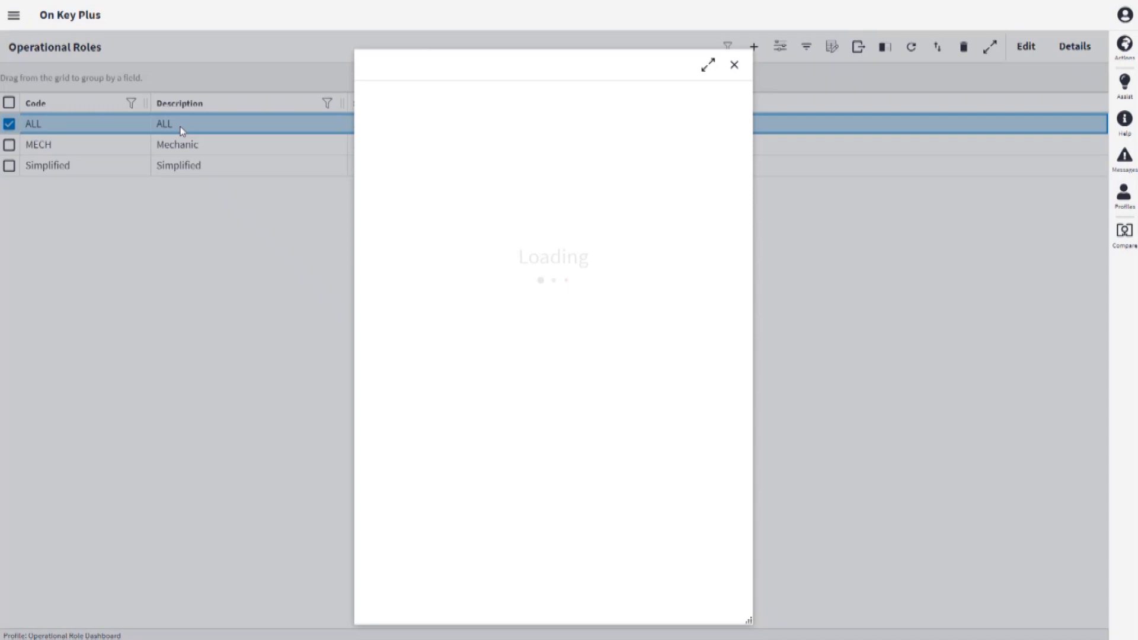
pyautogui.click(436, 98)
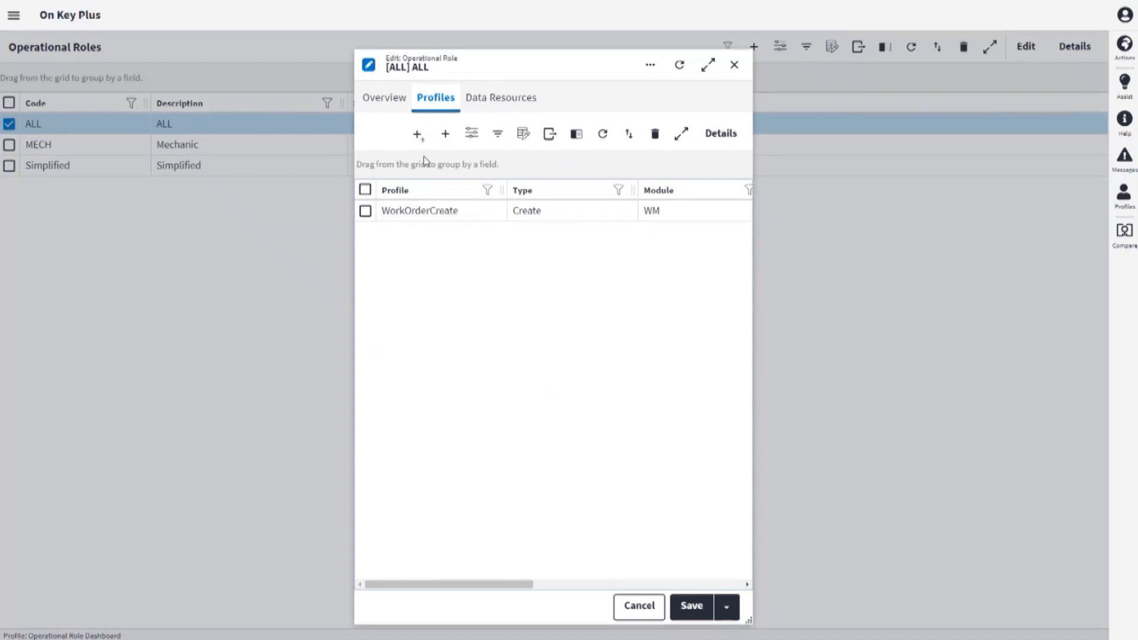
# Link the WOImportanceMedium profile template customisation for WorkOrderDashboard to the ALL operational role and save the record.
pyautogui.click(417, 137)
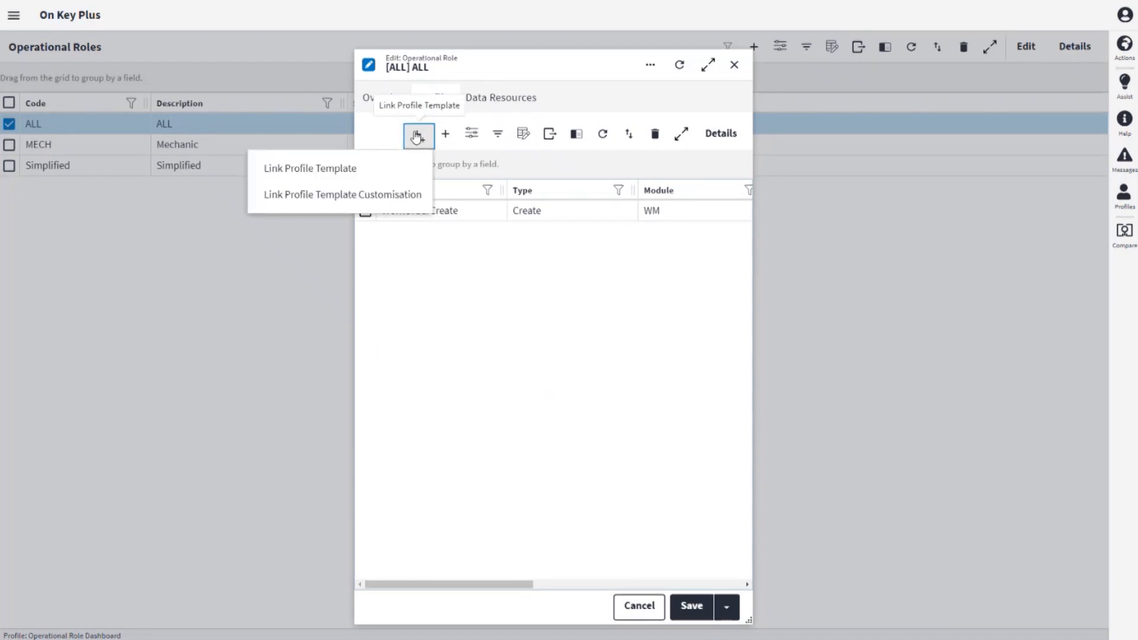
pyautogui.click(407, 196)
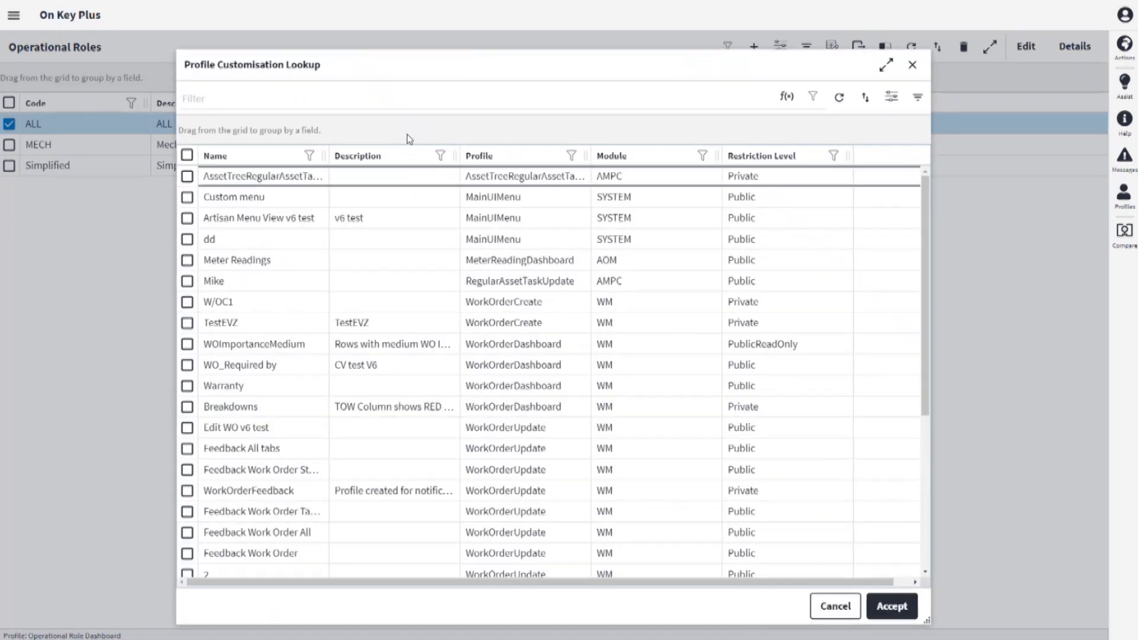
pyautogui.scroll(-5, 551, 243)
pyautogui.scroll(5, 551, 244)
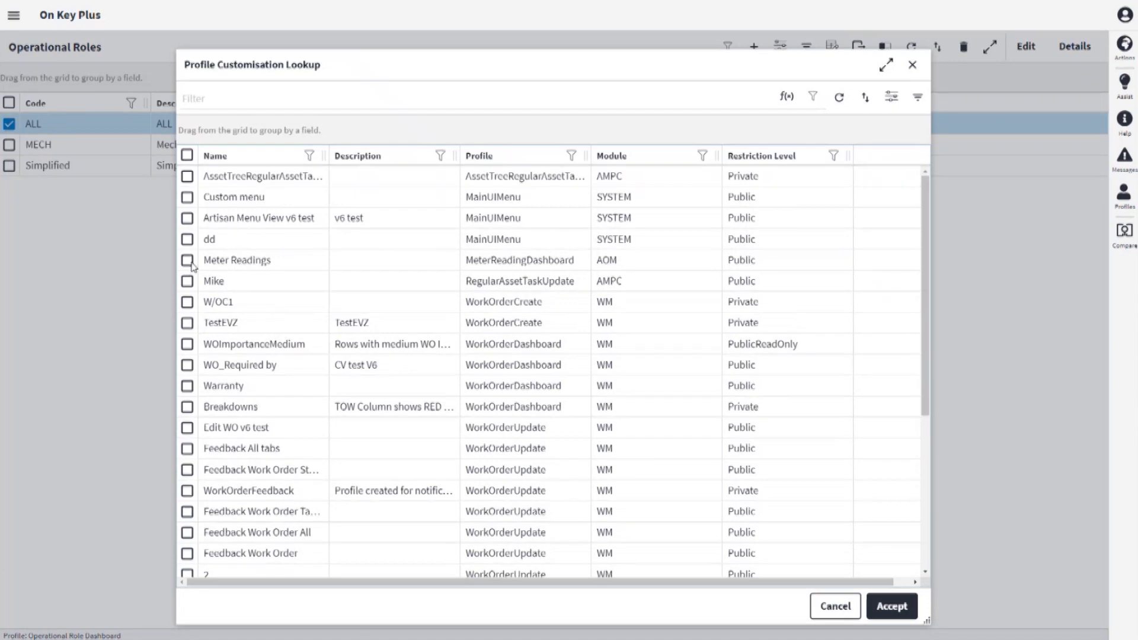
pyautogui.click(522, 352)
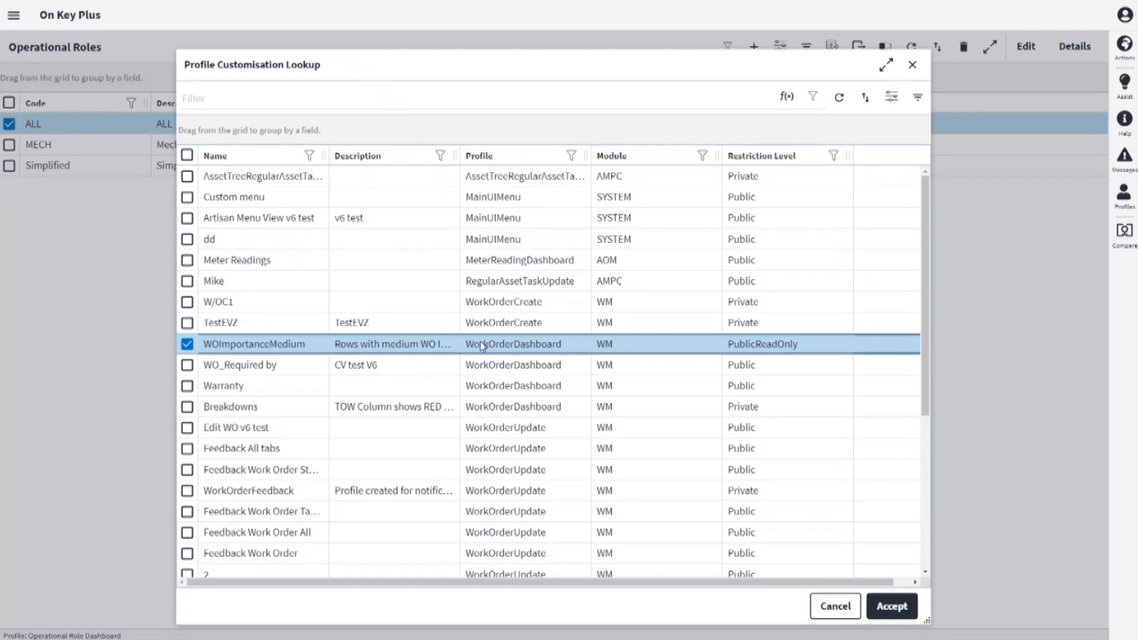
pyautogui.click(905, 610)
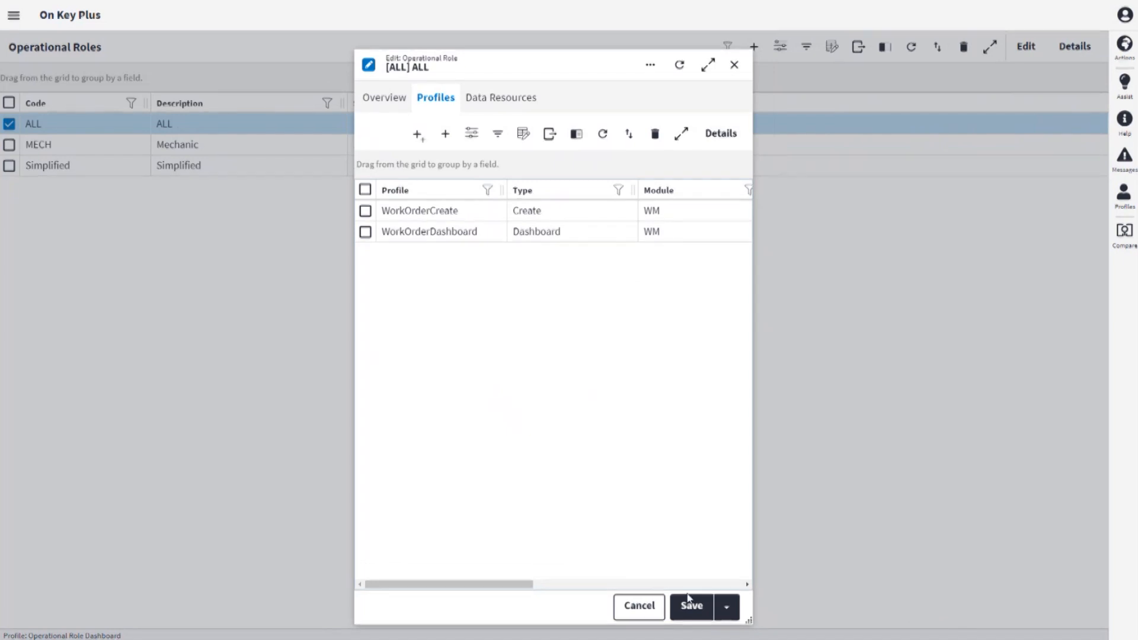
pyautogui.click(692, 607)
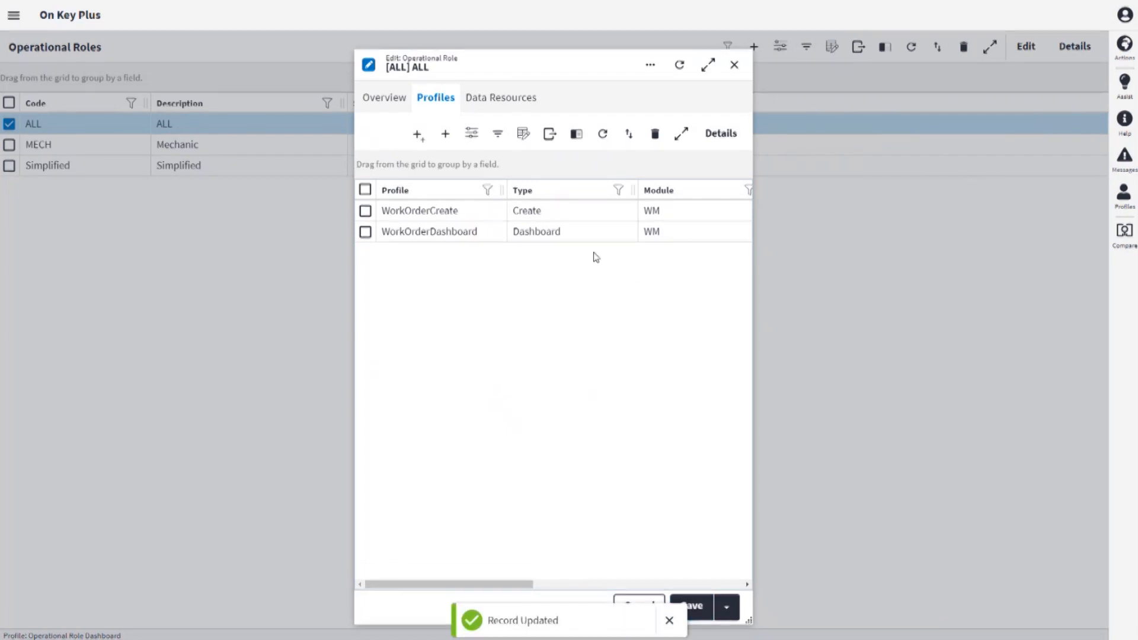
# Review the header details and default option of the linked WorkOrderDashboard profile, and close both the profile and role records.
pyautogui.doubleClick(548, 232)
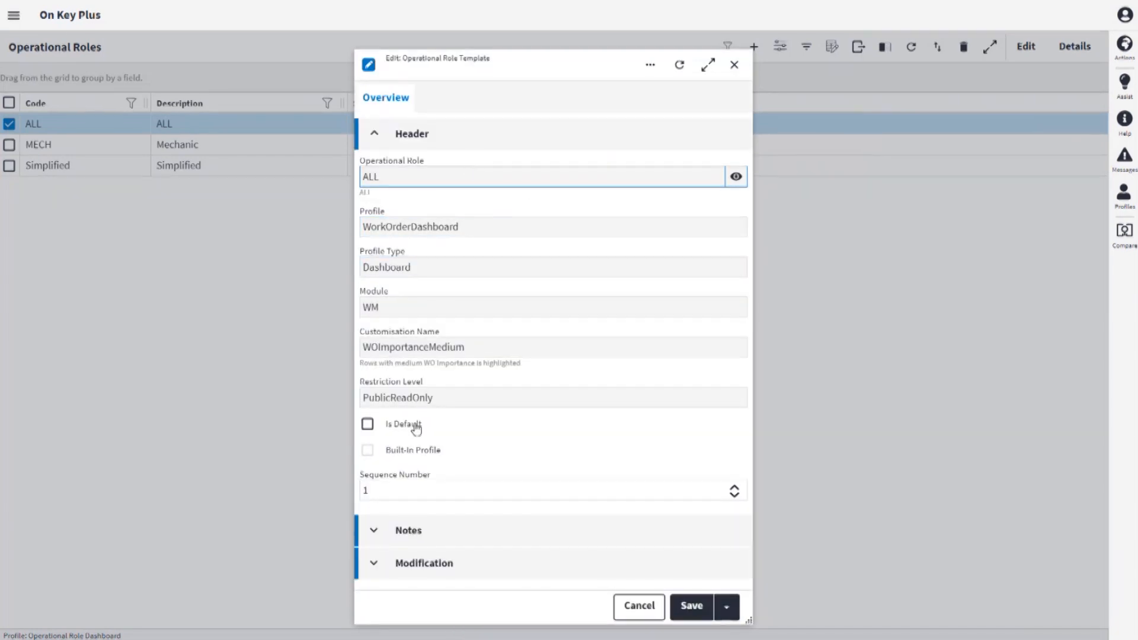
pyautogui.click(735, 64)
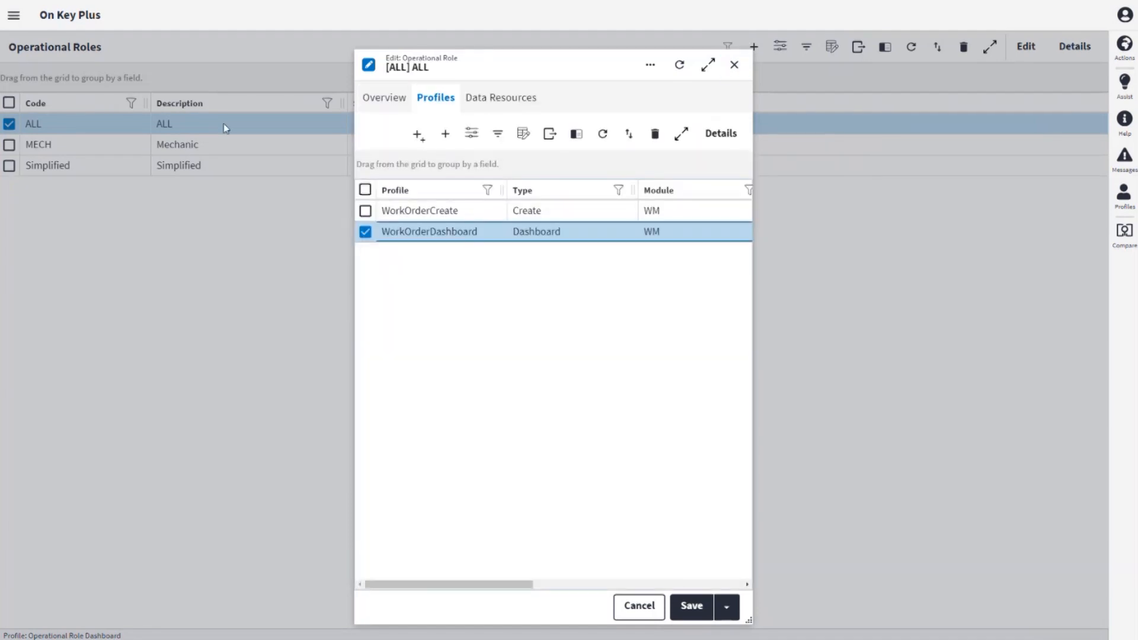
pyautogui.click(735, 65)
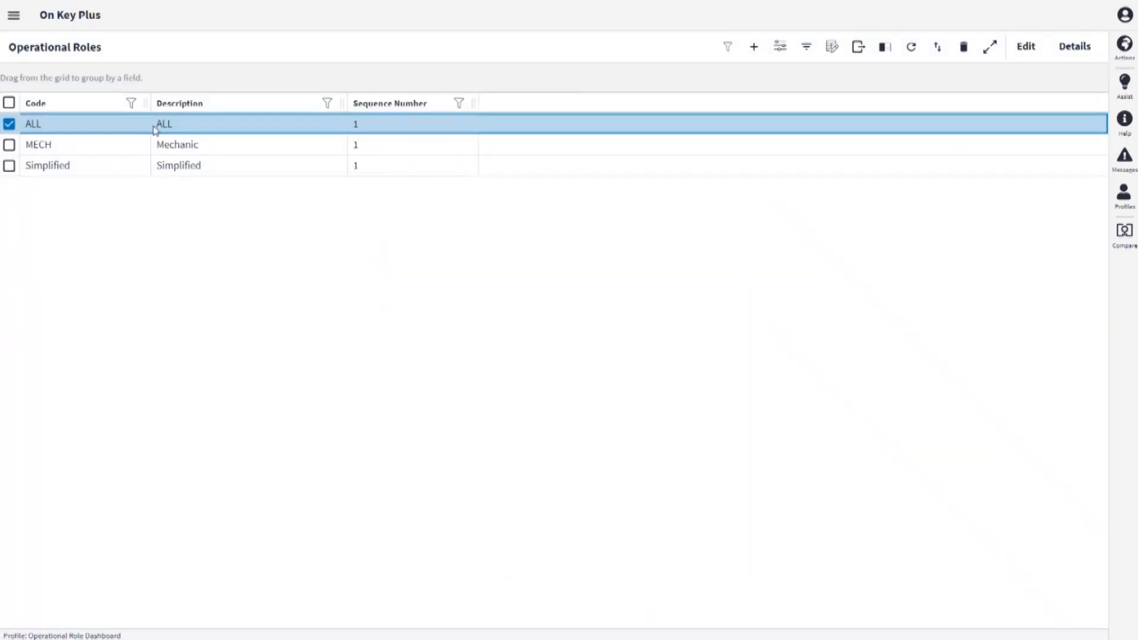
# Search the main menu for "user" and open the Users list.
pyautogui.click(13, 22)
pyautogui.write('user')
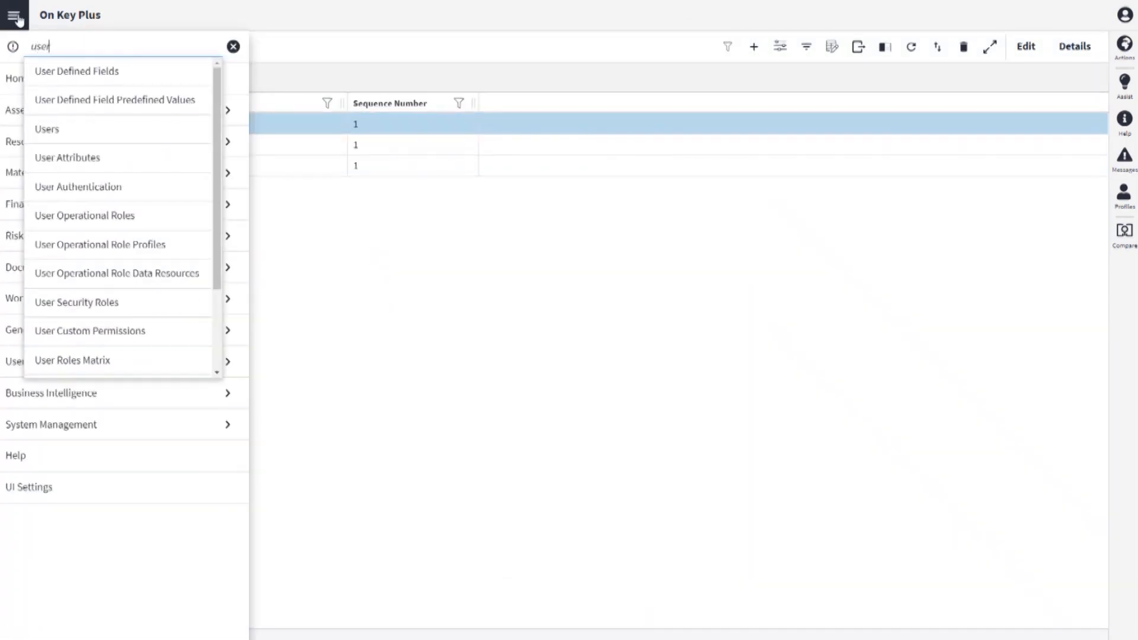
pyautogui.click(64, 127)
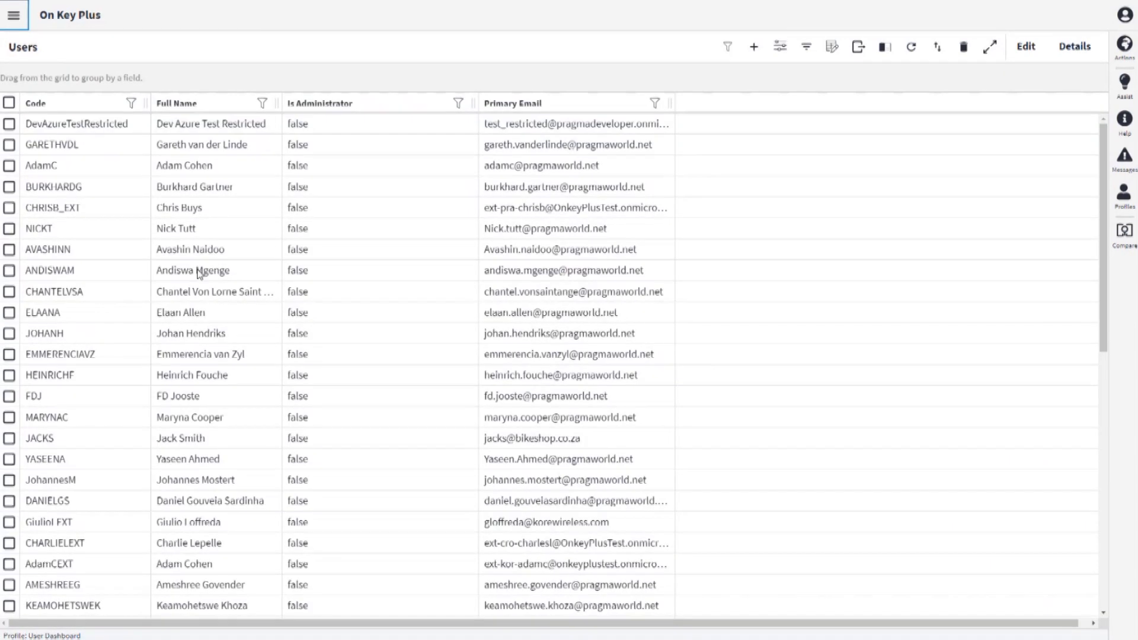
# Open the administrator user associated with the WORKSHOP_MANAGER staff member and show that user's operational roles.
pyautogui.scroll(-10, 188, 322)
pyautogui.doubleClick(166, 460)
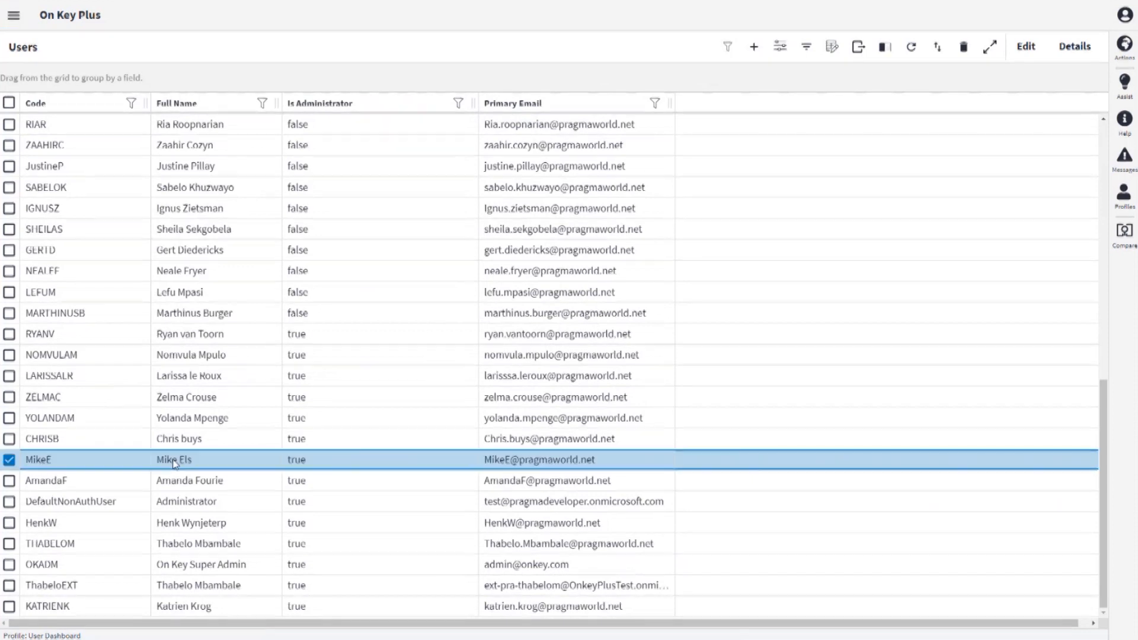
pyautogui.moveTo(575, 61); pyautogui.dragTo(475, 64)
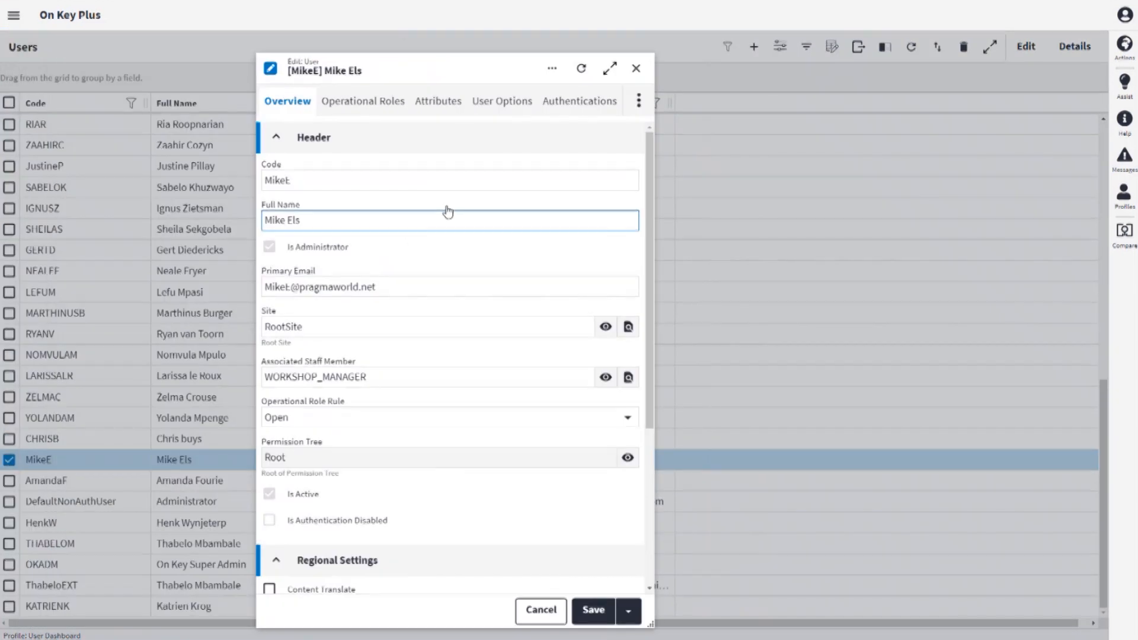
pyautogui.click(394, 107)
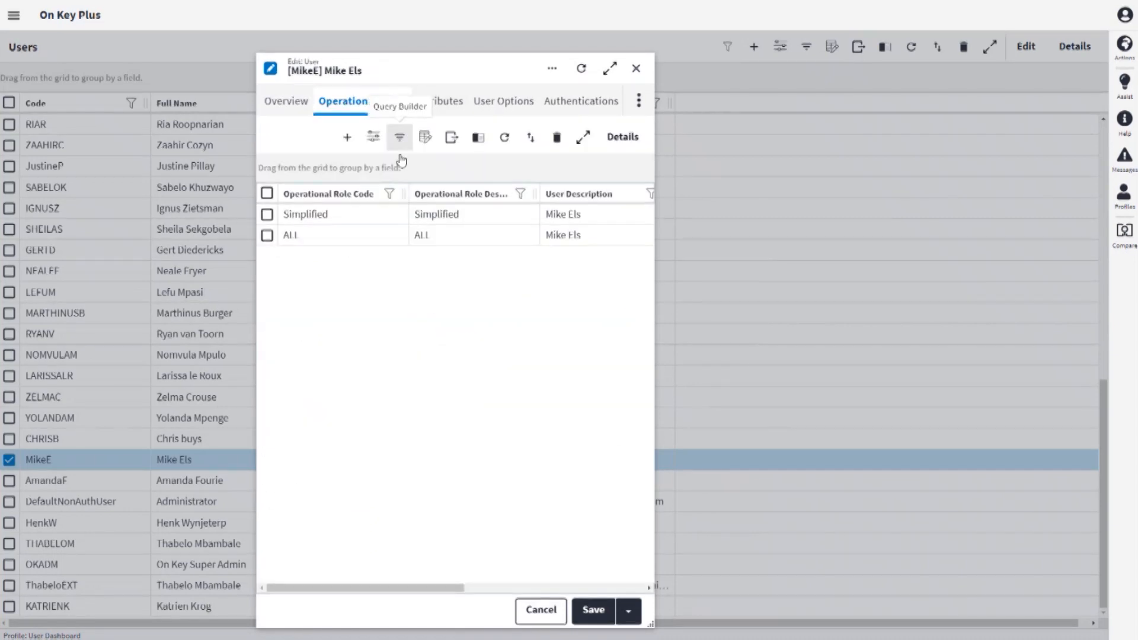
# Add the MECH (Mechanic) operational role to the user and save the new user operational role.
pyautogui.click(347, 139)
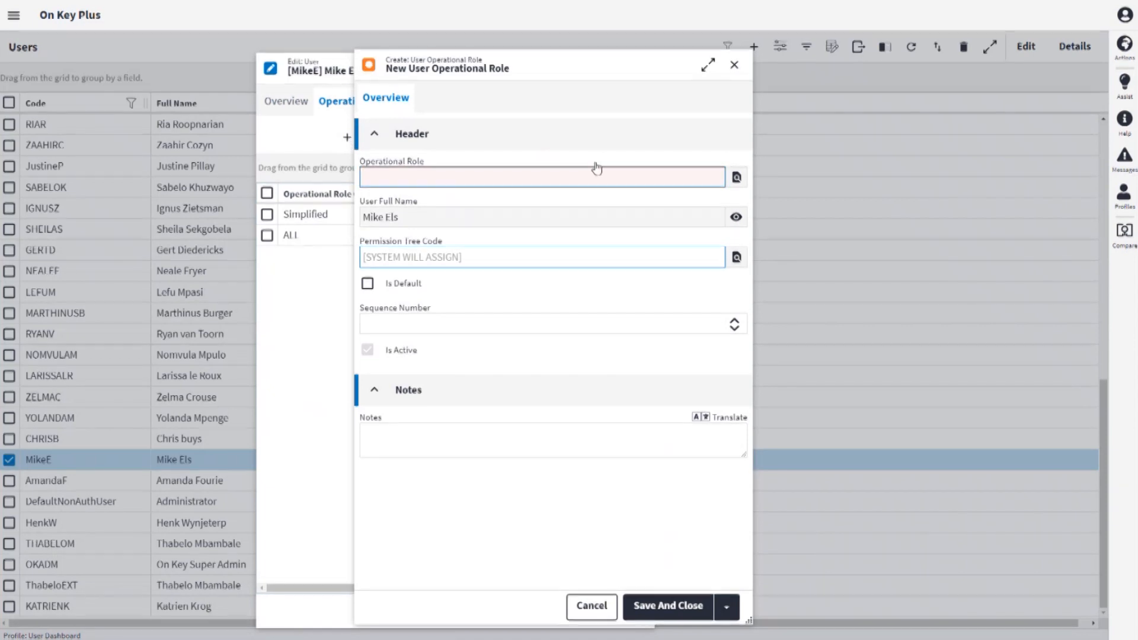
pyautogui.click(741, 177)
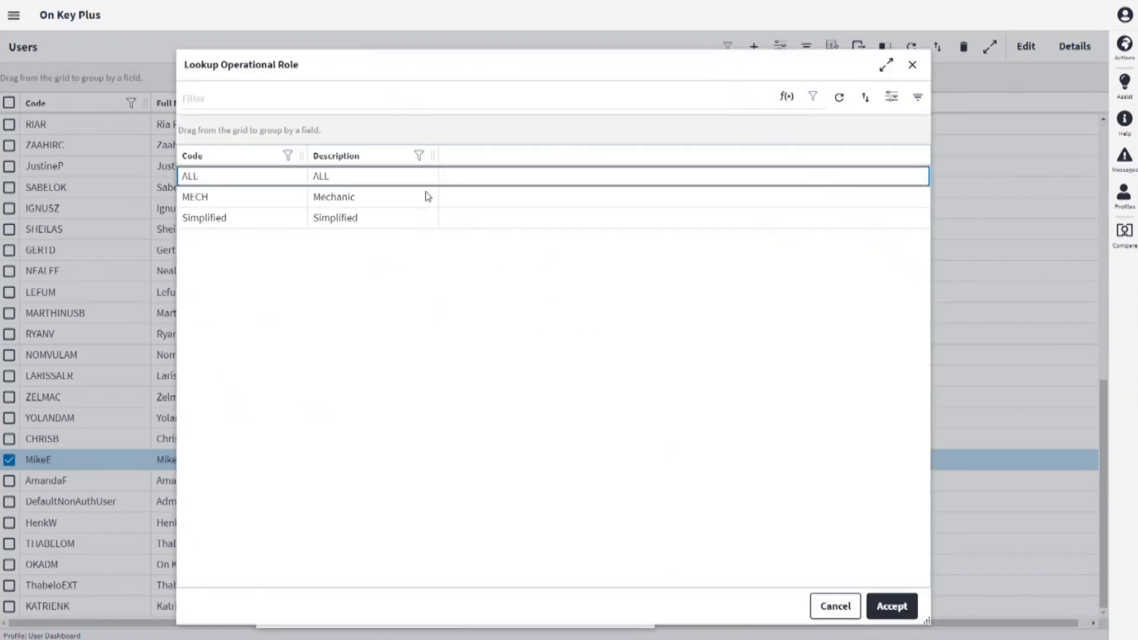
pyautogui.click(373, 199)
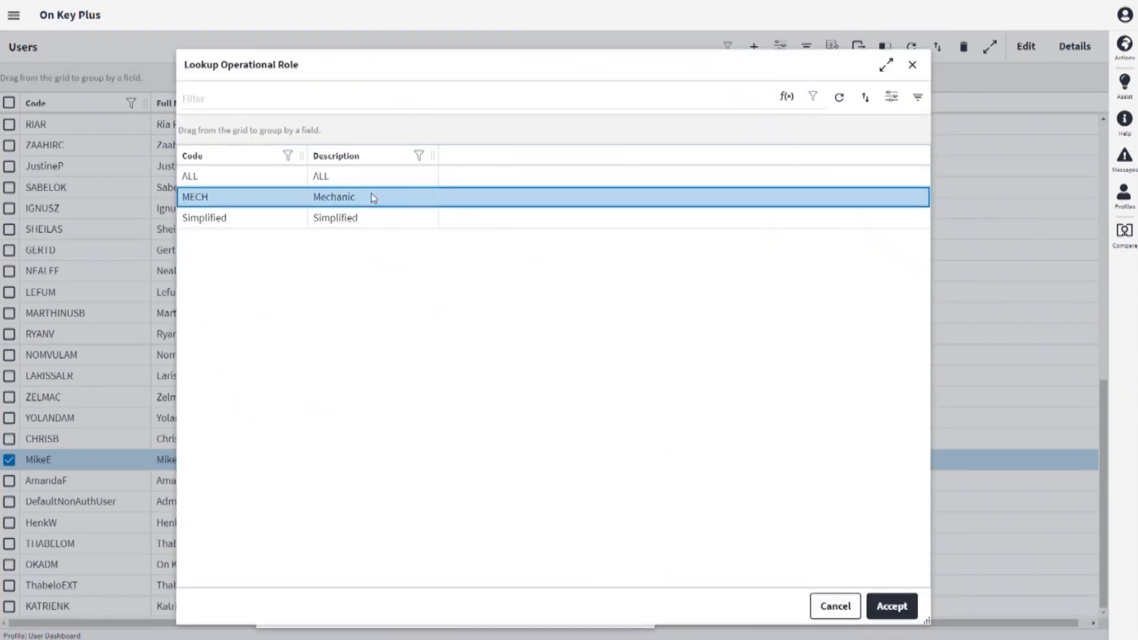
pyautogui.click(892, 606)
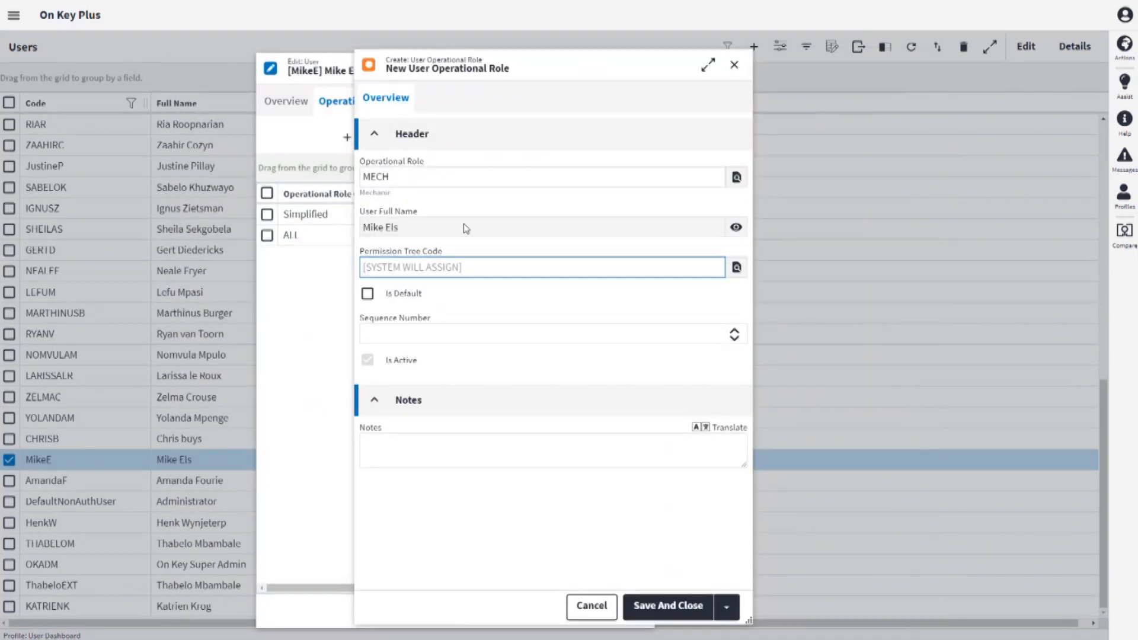
pyautogui.click(704, 614)
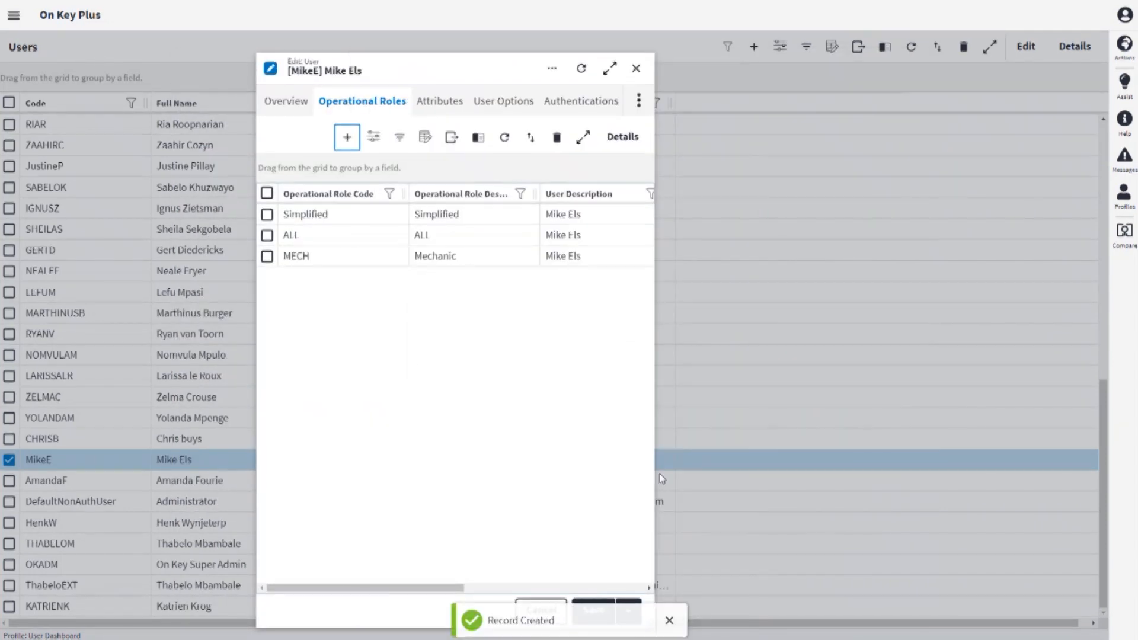